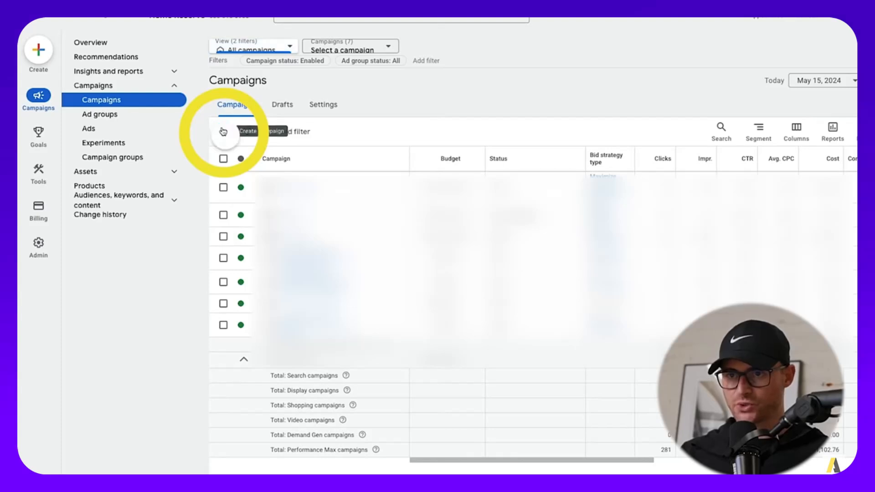
Start a new campaign without a goal's guidance and choose Shopping as the campaign type.
click(274, 140)
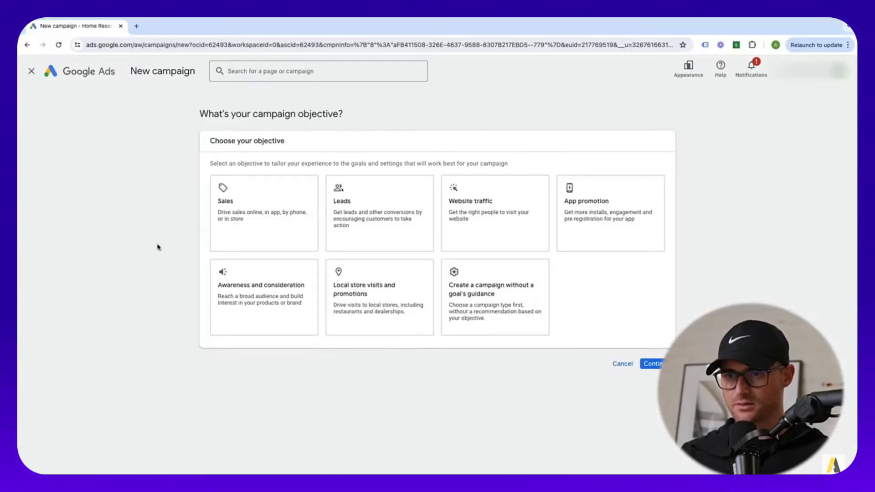
drag(208, 113, 449, 113)
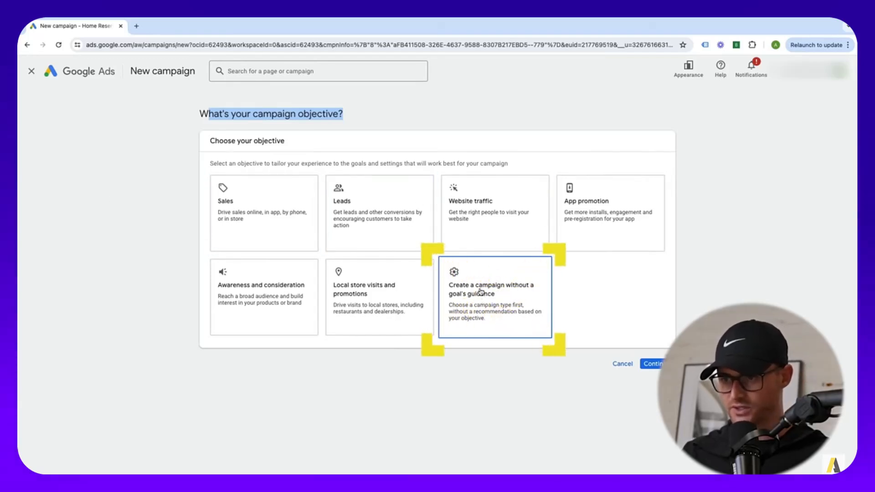
click(489, 302)
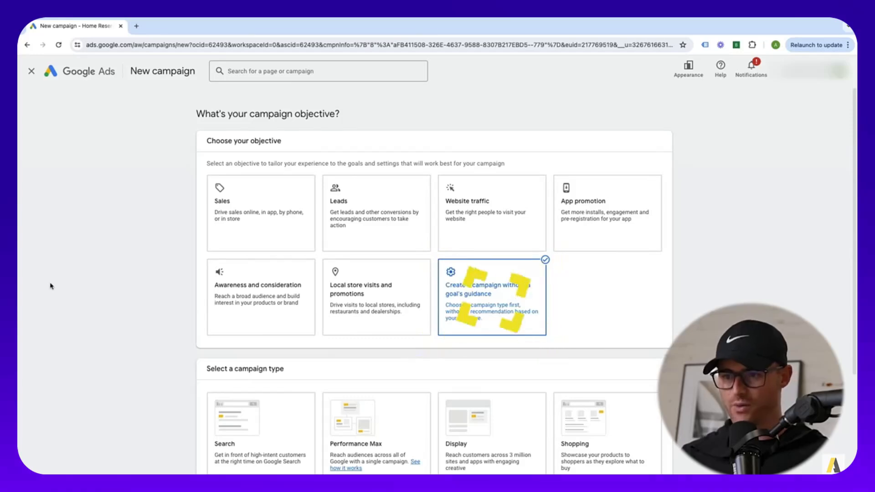
scroll(135, 308, down, 4)
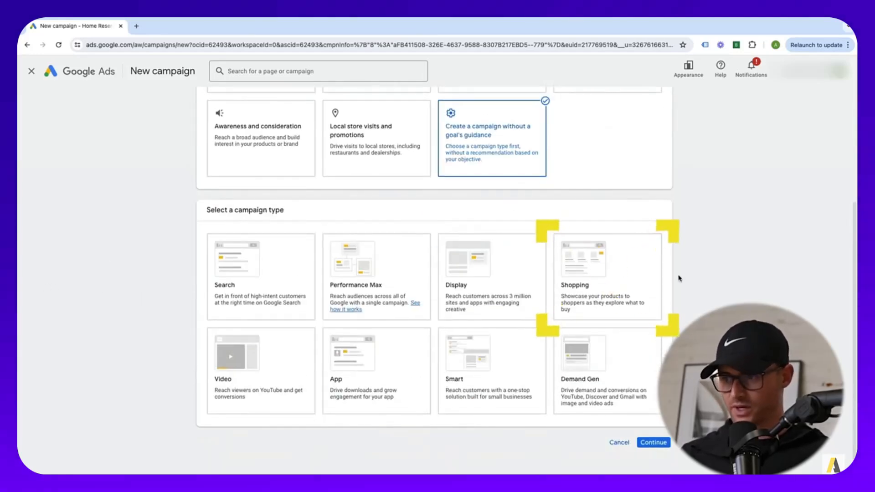
click(611, 277)
Remove the "Phone call leads" conversion goal from the campaign, keeping only Purchases.
scroll(129, 296, down, 5)
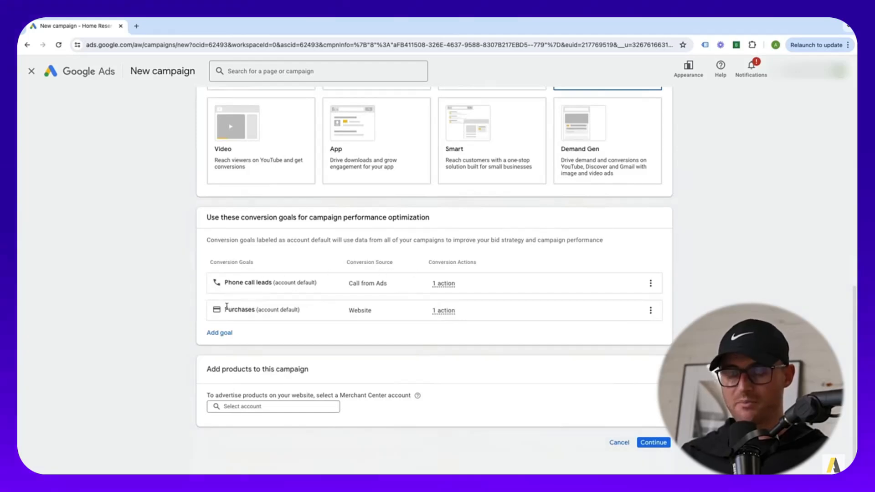
drag(320, 314, 283, 299)
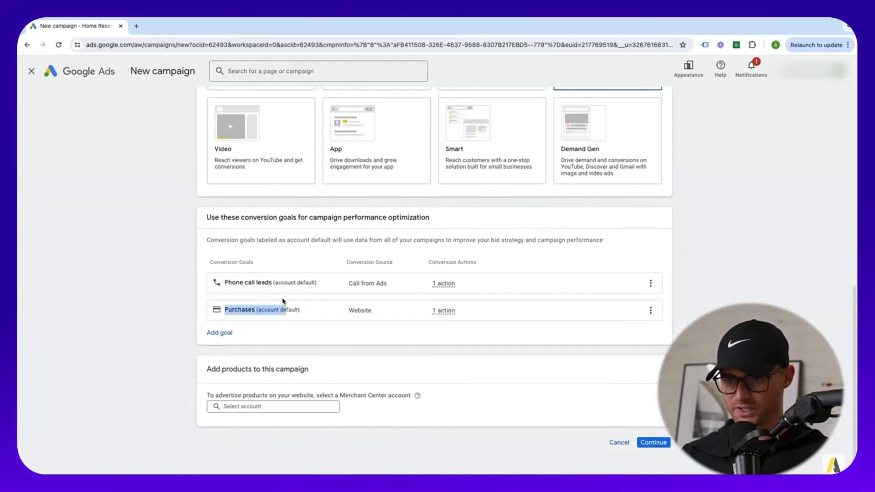
click(233, 276)
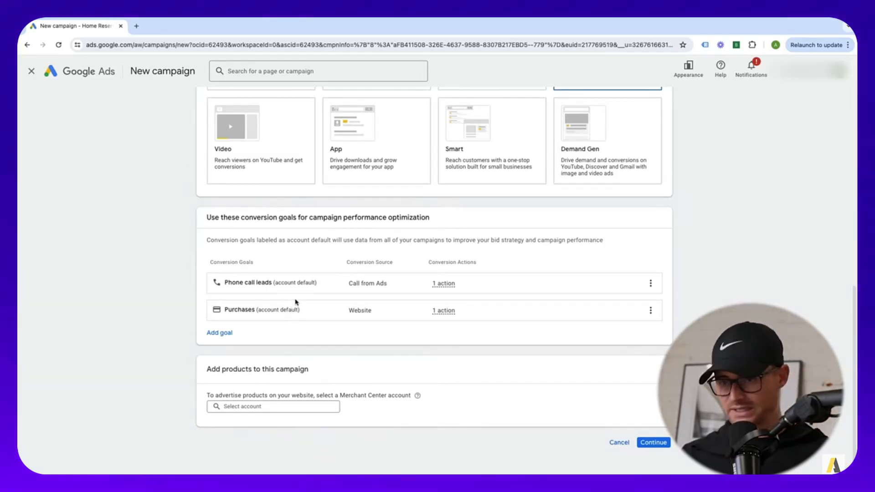
click(651, 283)
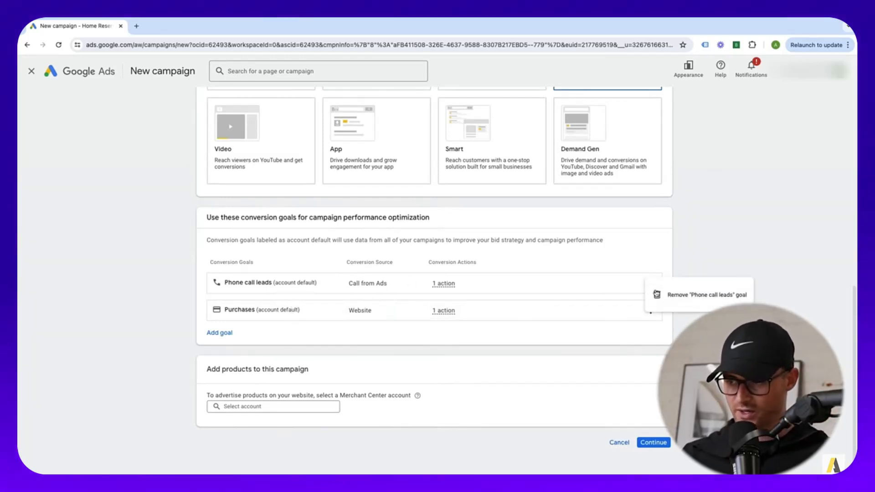
click(674, 294)
click(525, 301)
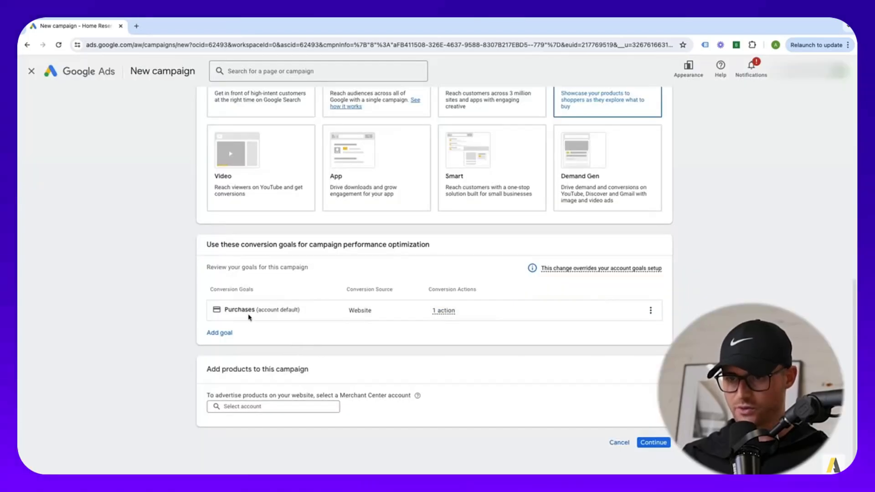
drag(226, 310, 257, 311)
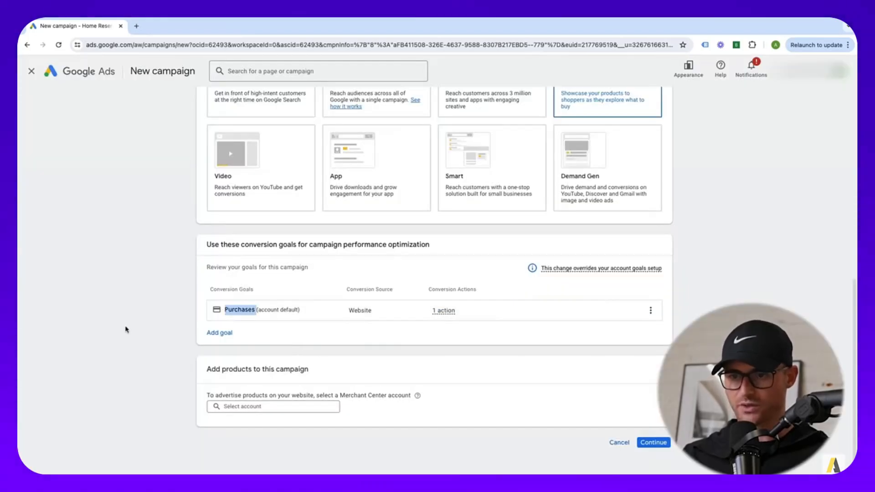
click(128, 309)
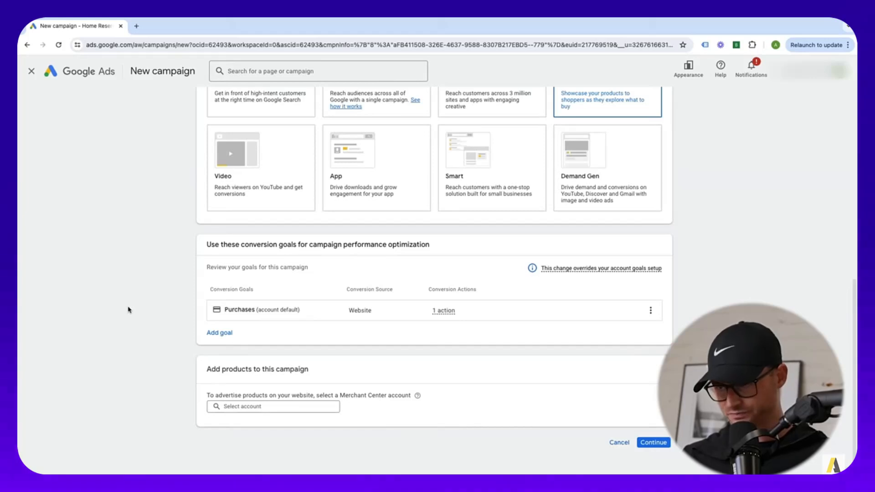
Check which Merchant Center accounts can be chosen for adding products to this campaign.
click(255, 406)
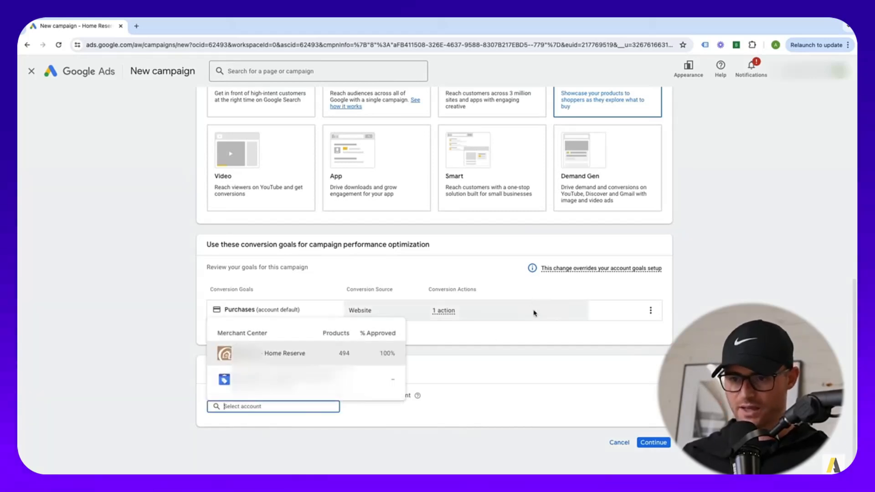
click(181, 404)
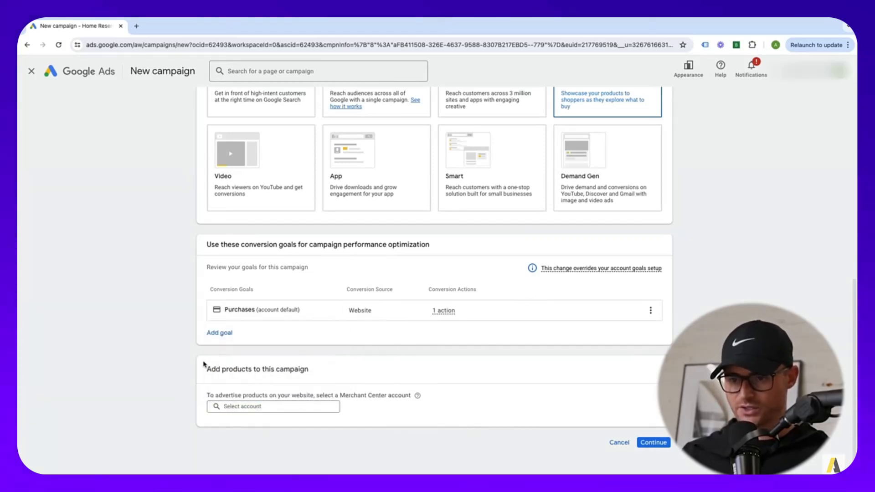
drag(204, 367, 320, 372)
click(192, 371)
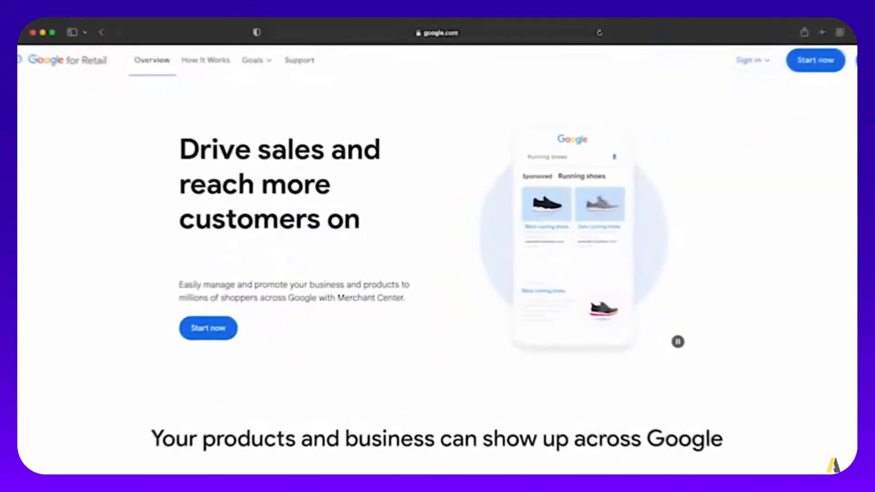
Browse the Google for Retail overview page and the full product list in Google Merchant Center.
scroll(438, 260, down, 2)
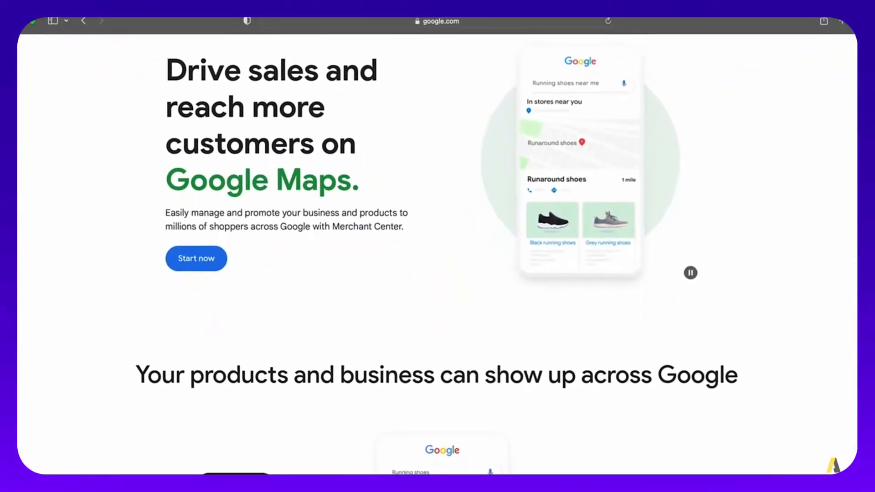
scroll(437, 247, down, 3)
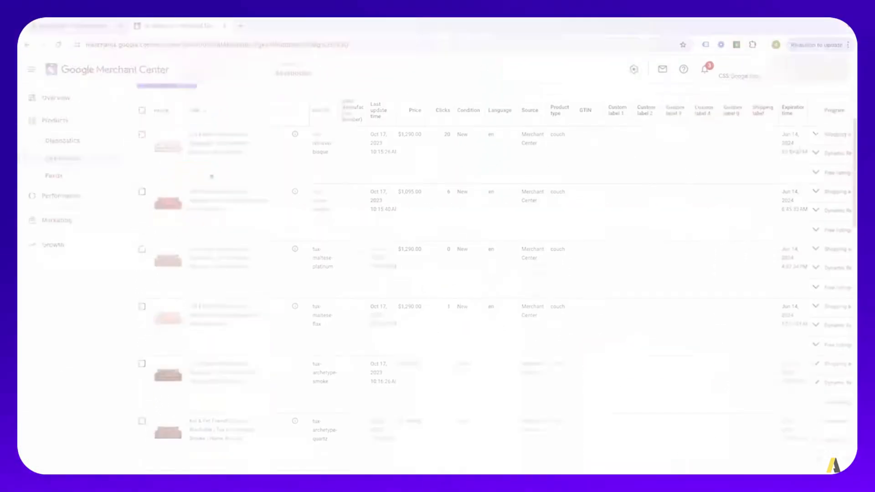
scroll(211, 177, down, 6)
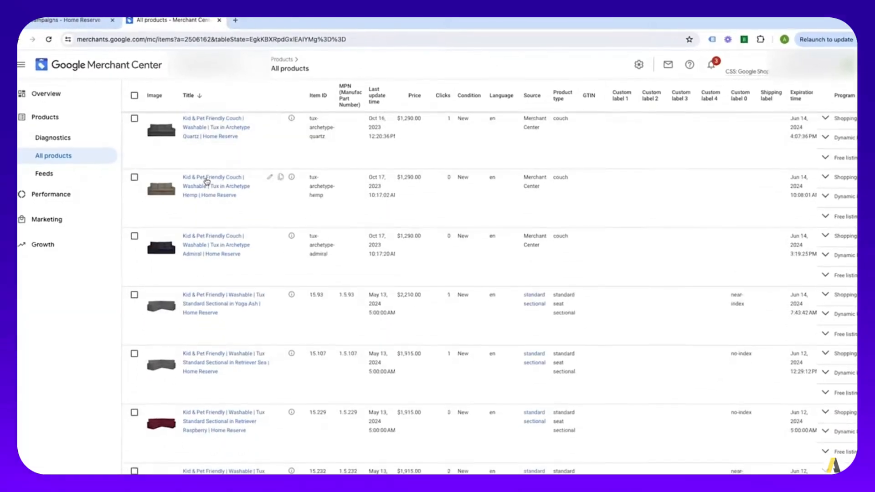
scroll(206, 181, down, 5)
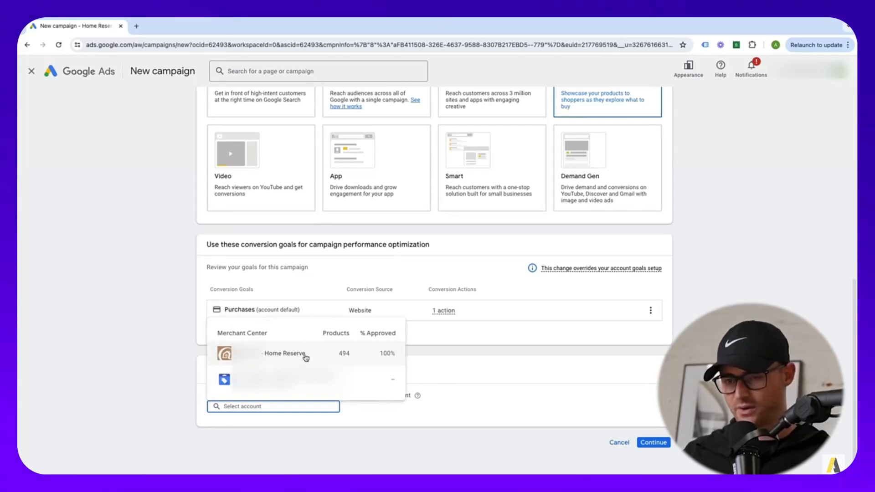
Choose Home Reserve as the campaign's Merchant Center account, and open the linked accounts settings in Google Merchant Center.
click(177, 446)
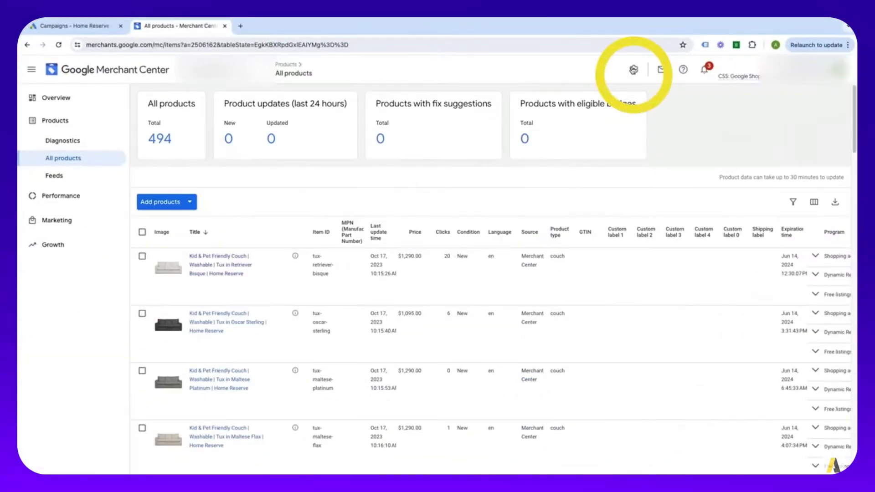
click(633, 70)
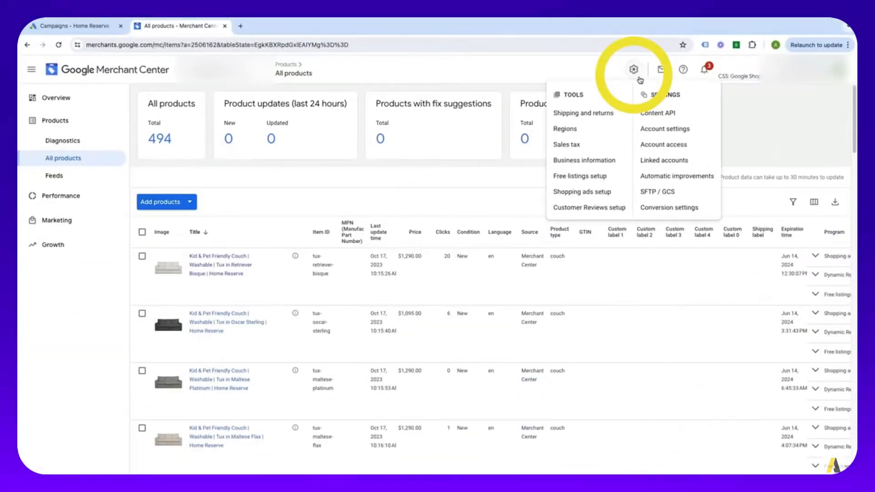
click(681, 161)
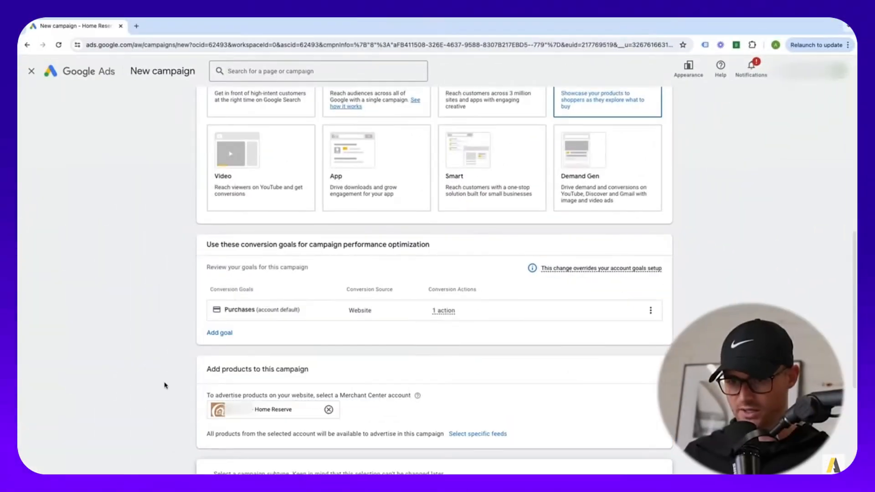
Set the campaign subtype to Standard Shopping campaign and continue to the campaign settings.
scroll(163, 387, down, 3)
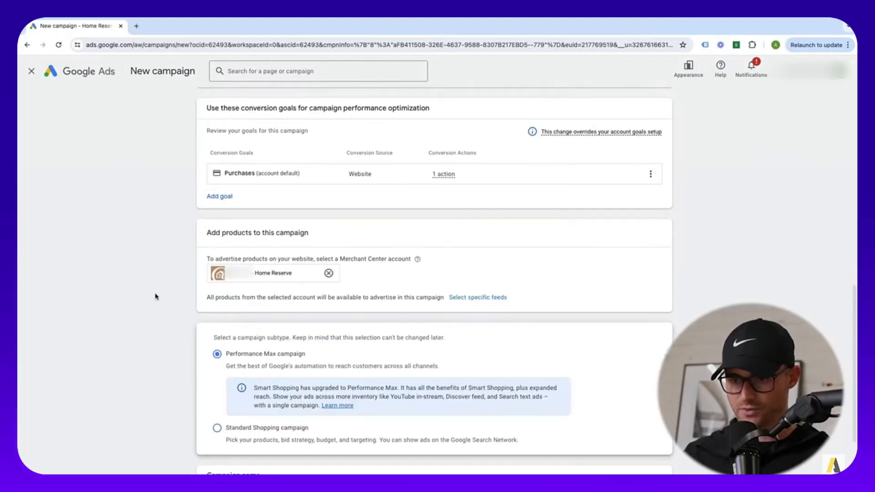
scroll(136, 290, down, 3)
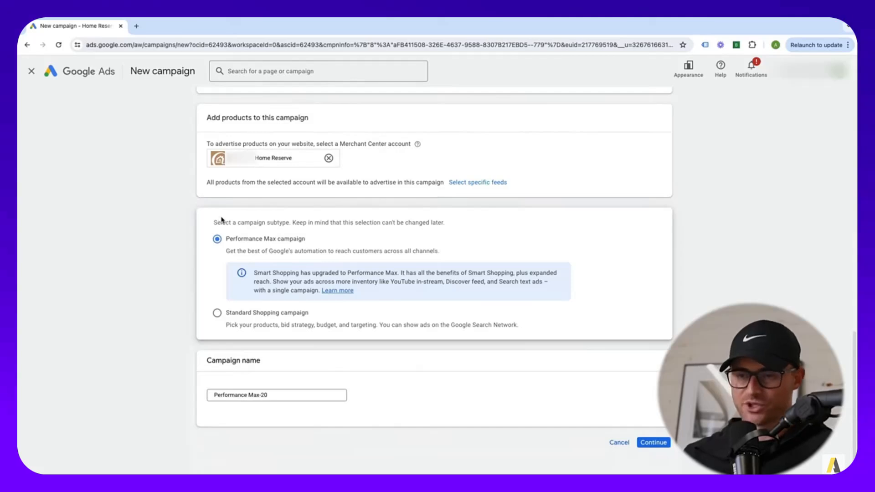
drag(210, 222, 497, 227)
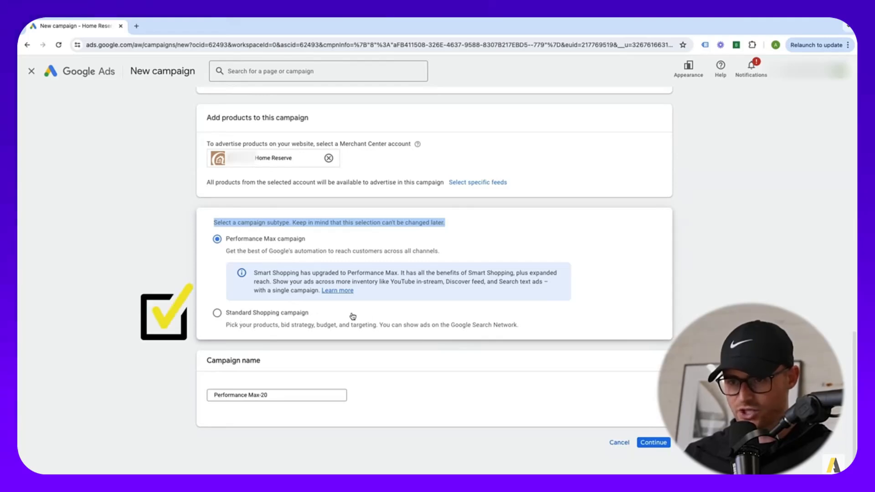
click(218, 314)
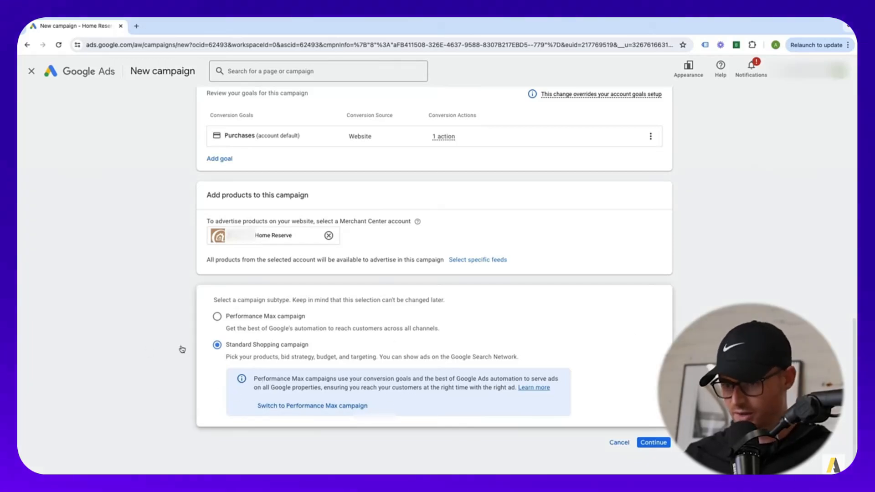
click(656, 444)
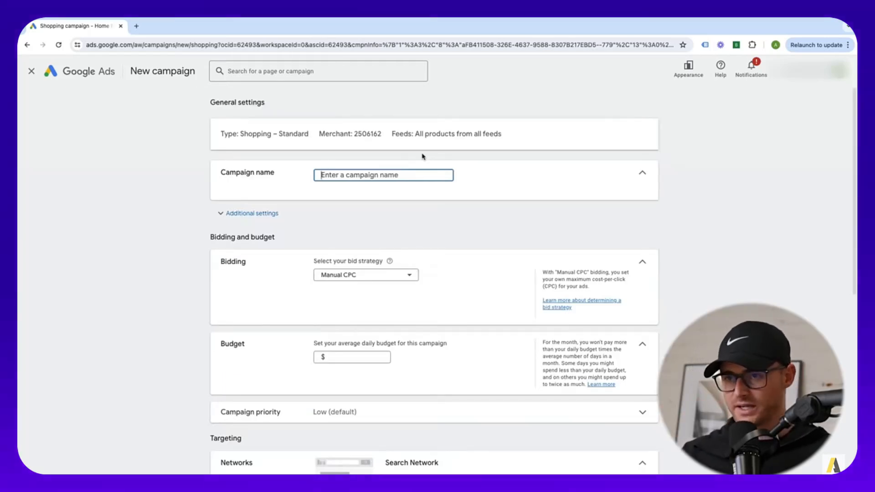
Name the campaign "SH | Sectionals" and review the inventory filter options in the additional settings, leaving no filter applied.
text(SH | Sectionals)
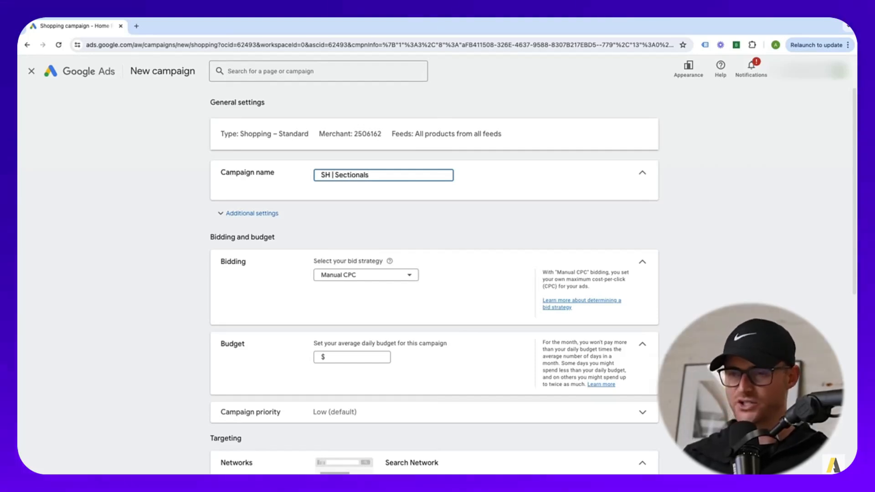
click(246, 213)
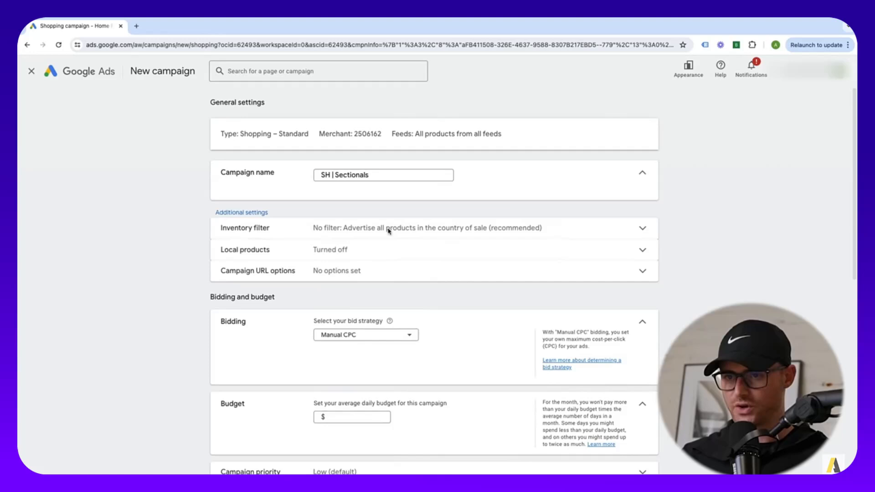
click(387, 229)
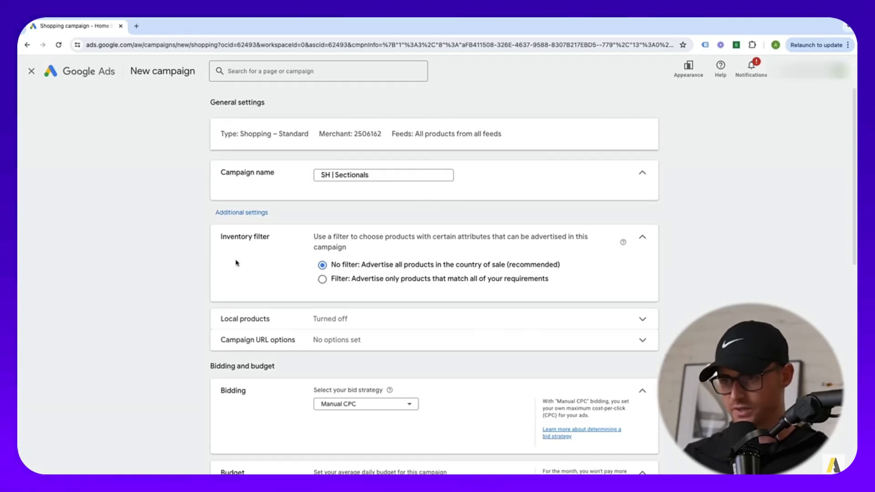
click(642, 239)
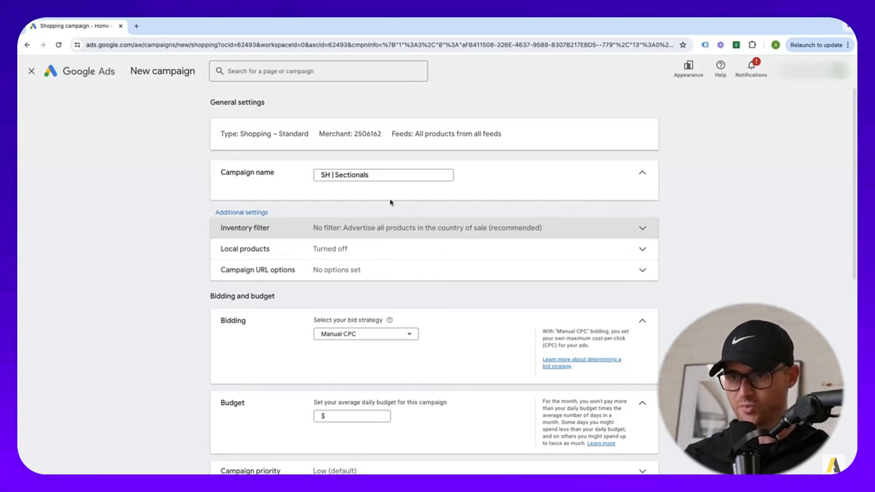
Examine the local products setting and read its help text about the required local product data.
scroll(162, 231, down, 3)
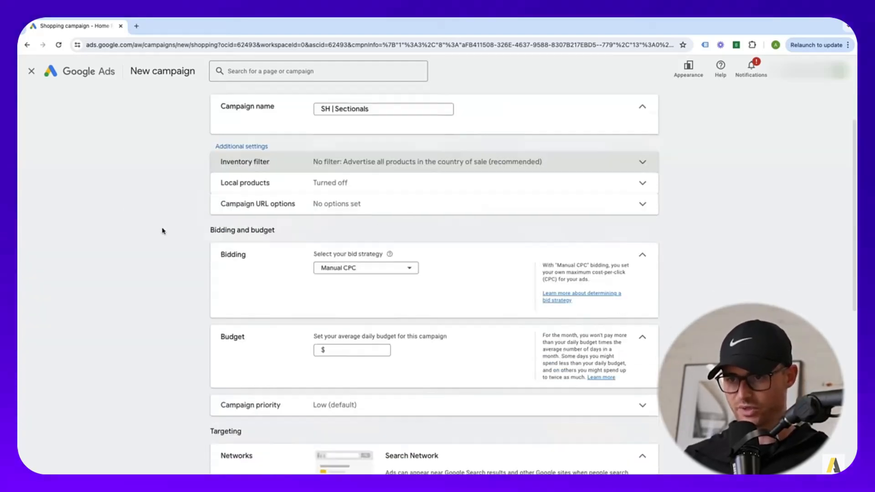
scroll(163, 234, up, 3)
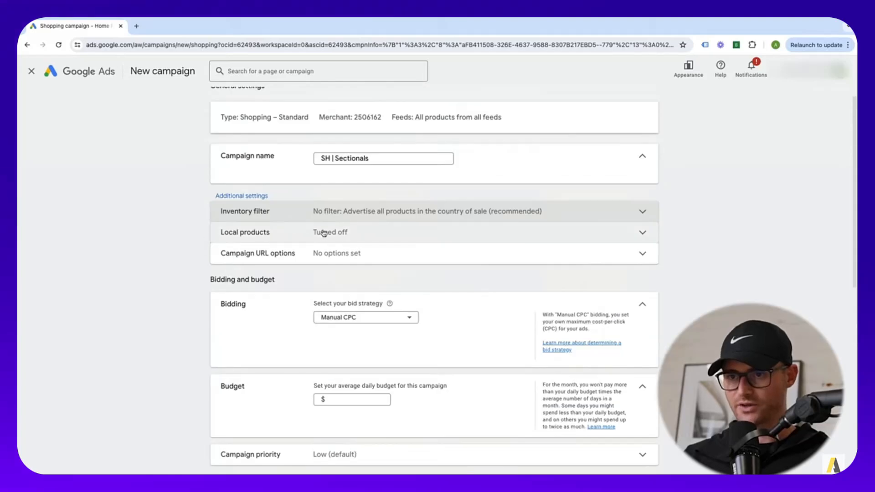
click(349, 234)
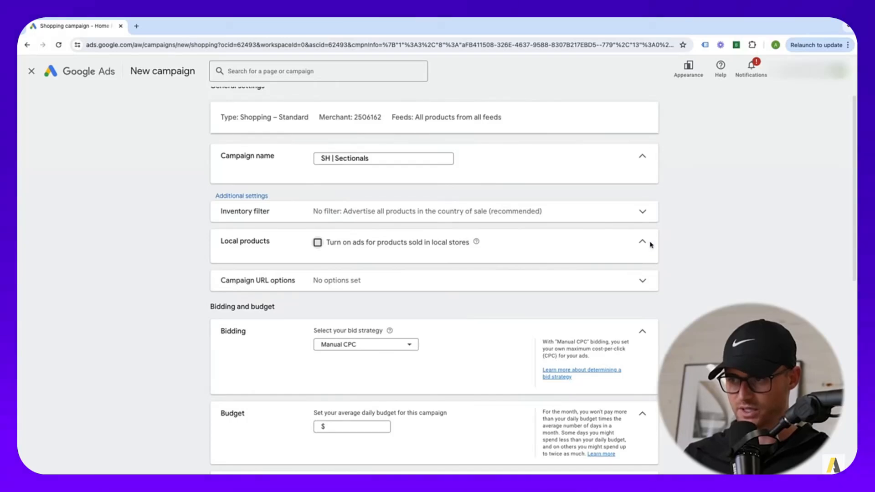
mouse_move(477, 243)
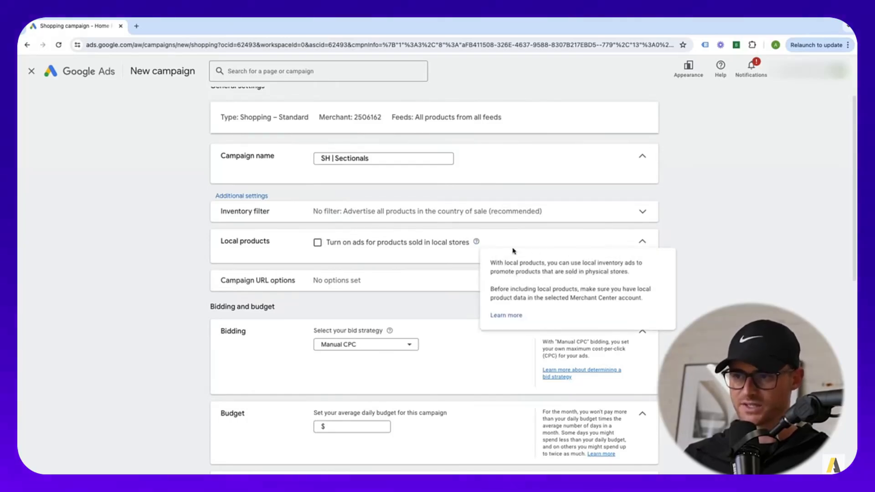
drag(492, 286, 639, 300)
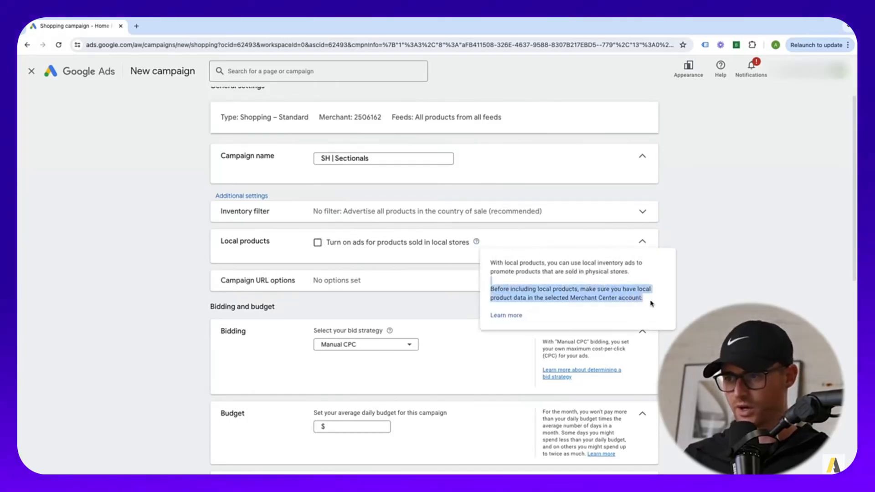
Finish reading the local products help, leave local products turned off, and review the campaign URL options without setting any.
triple_click(650, 299)
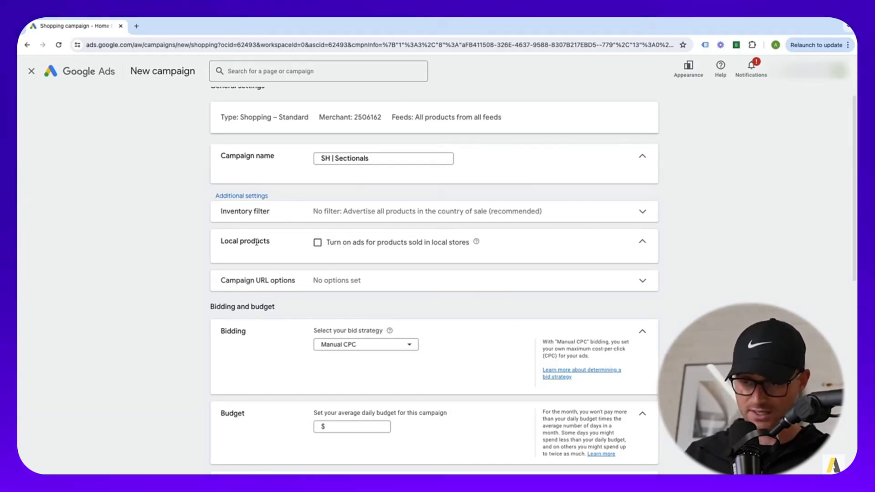
click(643, 243)
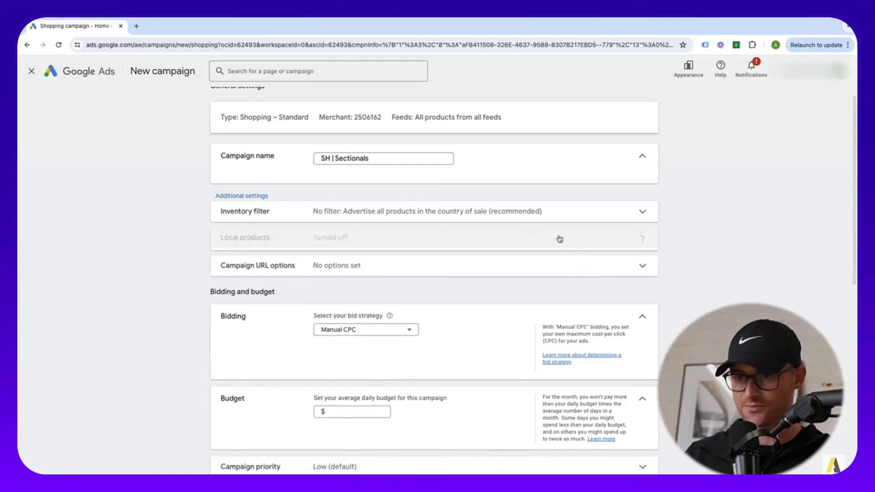
click(284, 252)
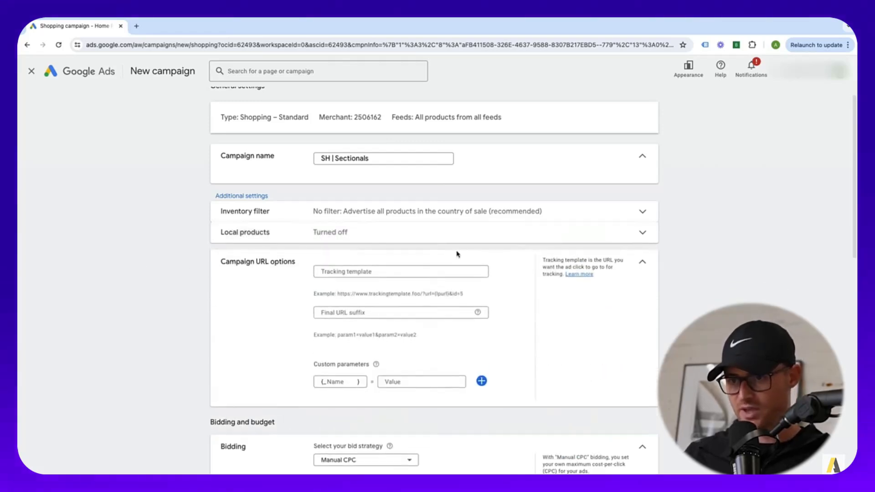
click(642, 266)
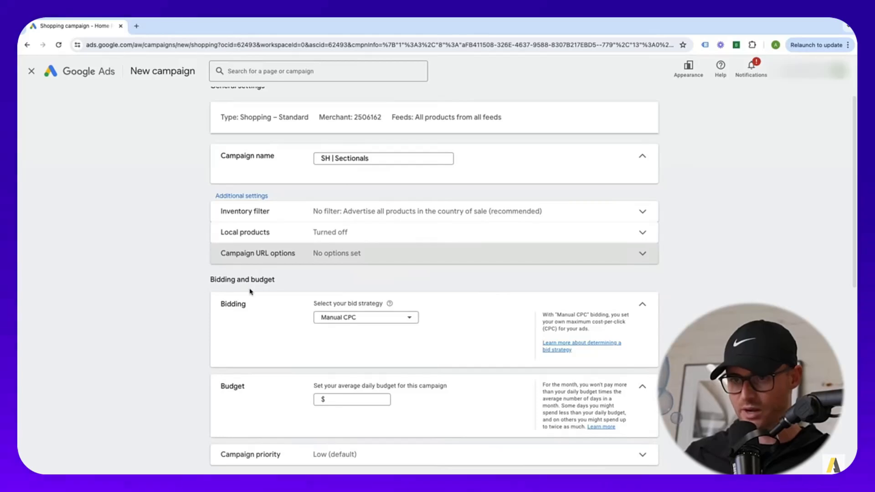
Set the campaign's bid strategy to Maximize clicks in the bidding settings.
scroll(255, 255, down, 3)
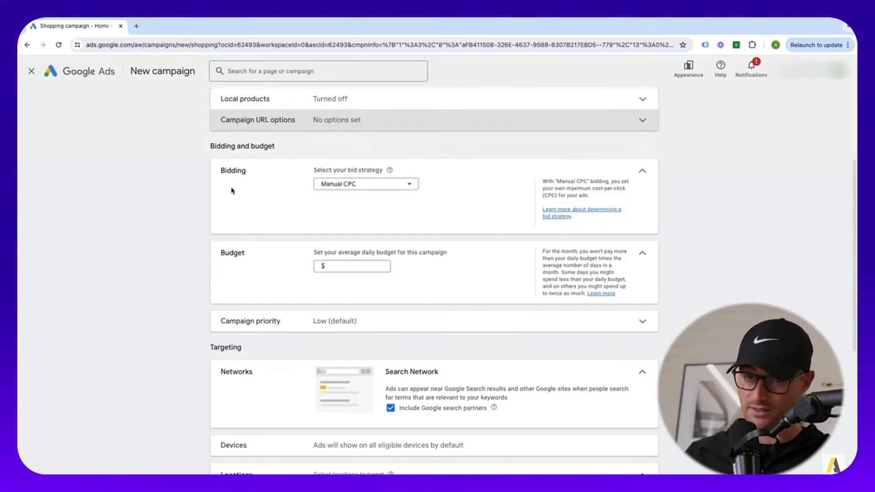
scroll(224, 197, up, 1)
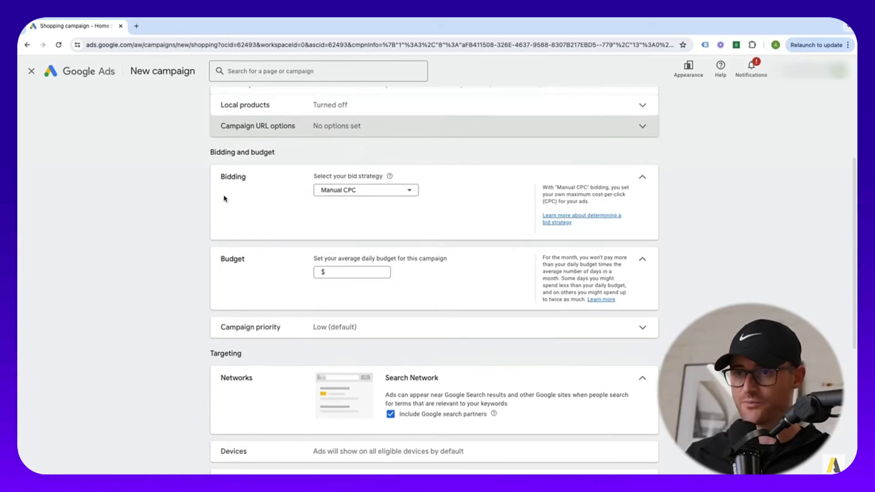
drag(193, 146, 250, 152)
click(249, 152)
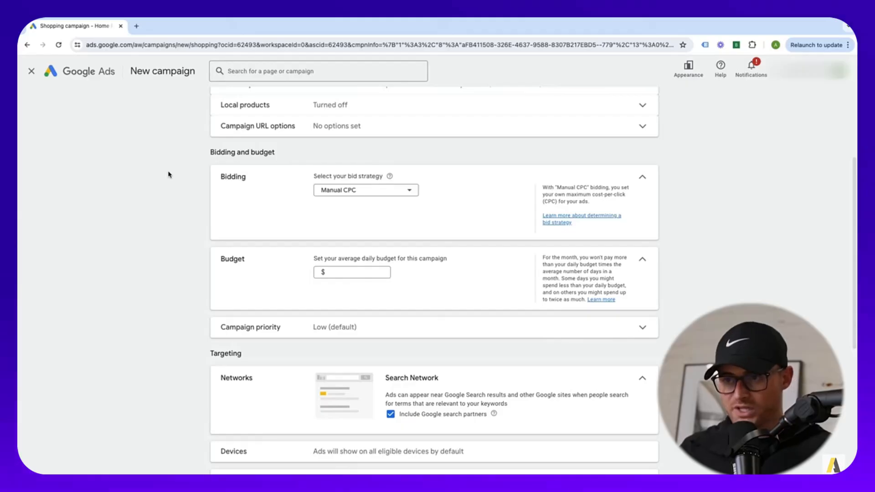
click(371, 191)
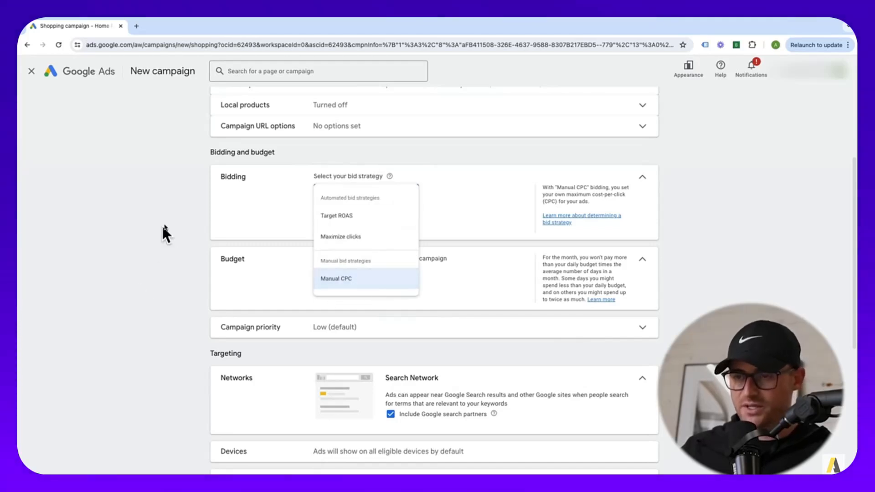
click(368, 238)
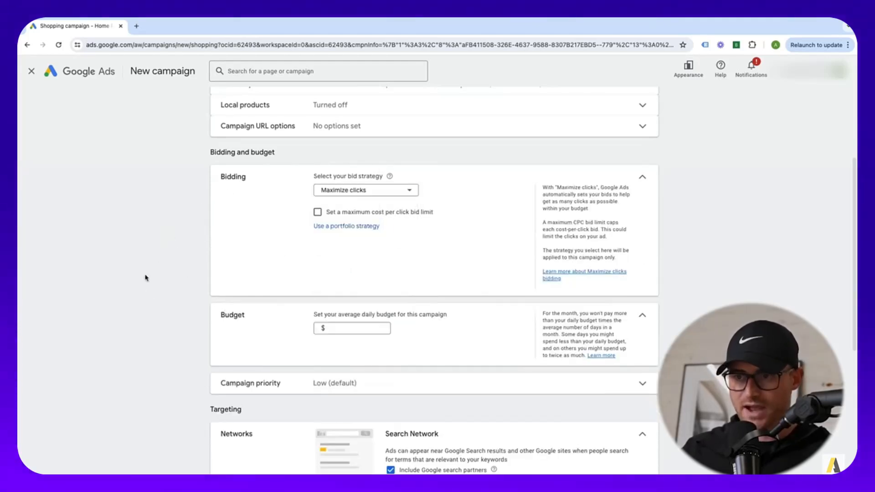
click(317, 212)
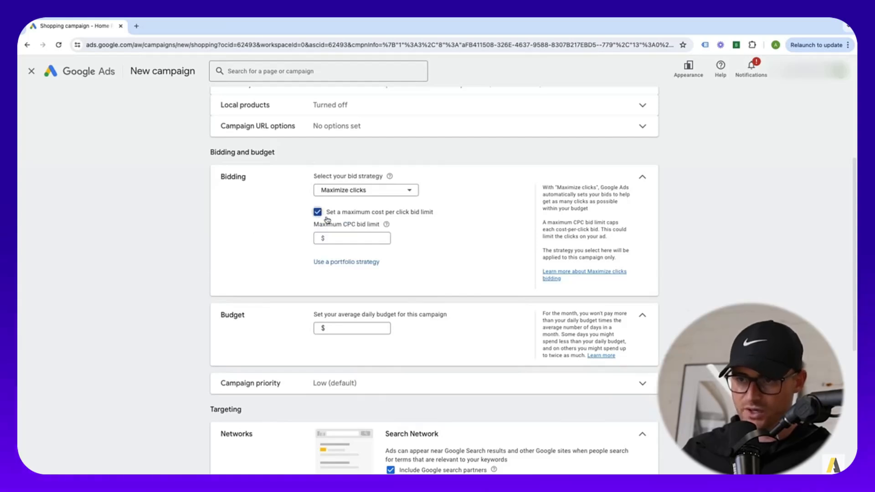
click(363, 238)
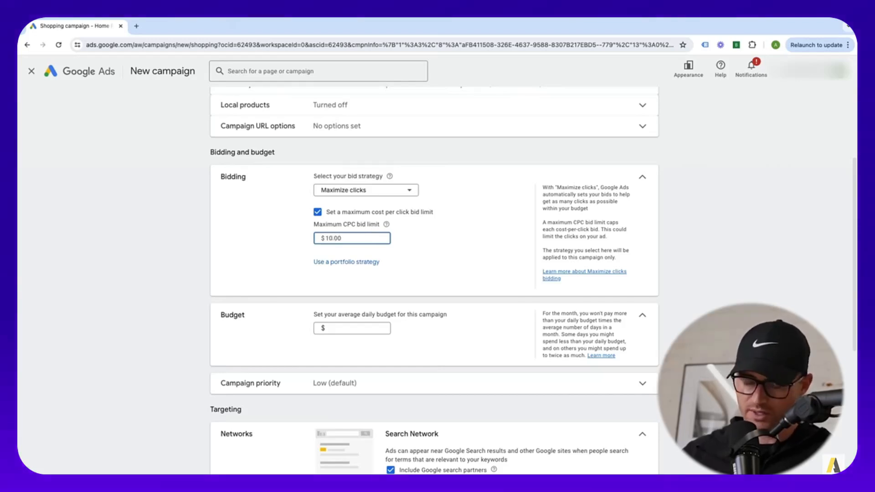
double_click(366, 234)
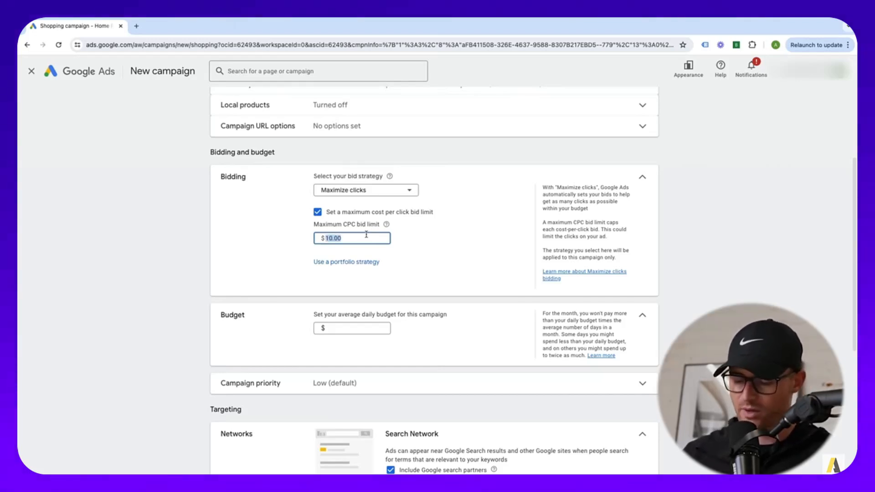
key(BackSpace)
click(318, 212)
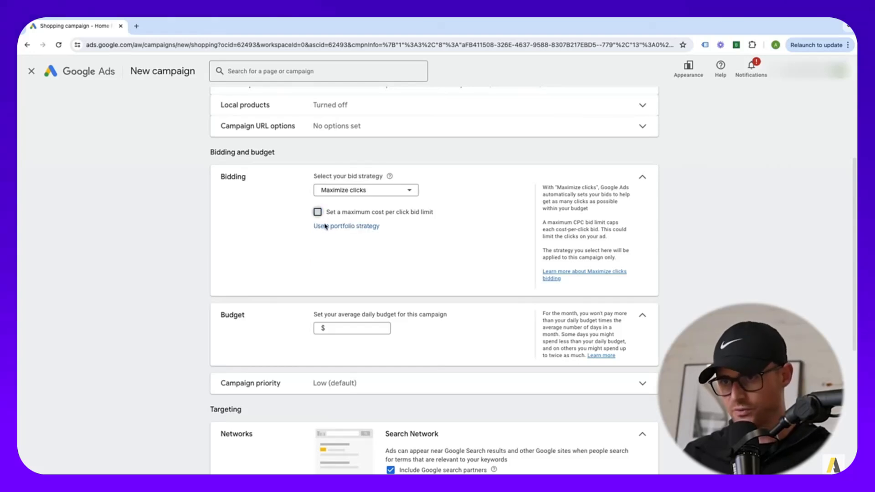
click(368, 192)
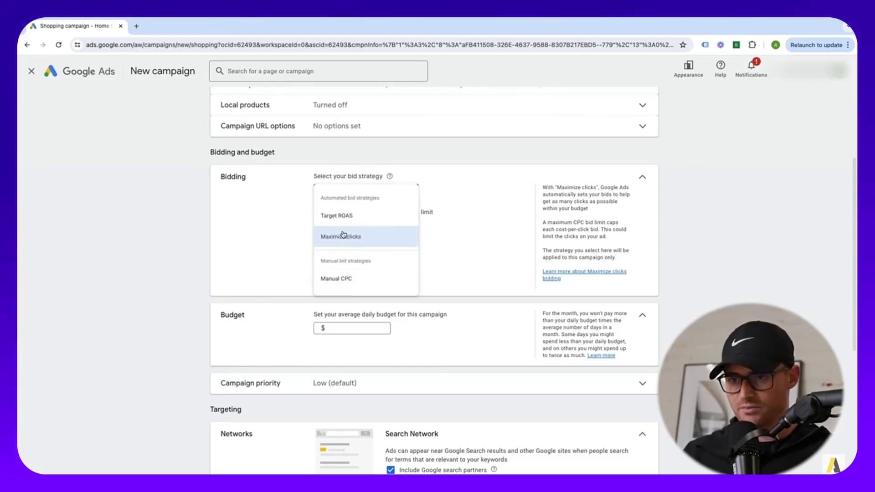
click(173, 223)
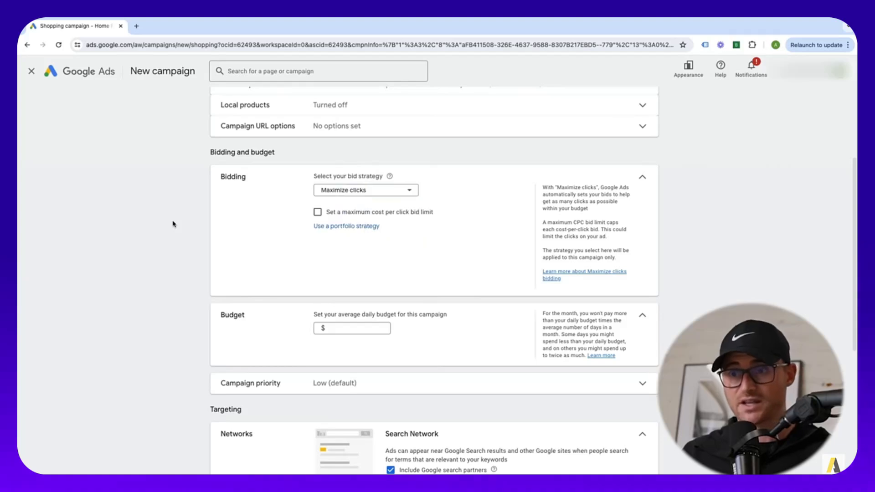
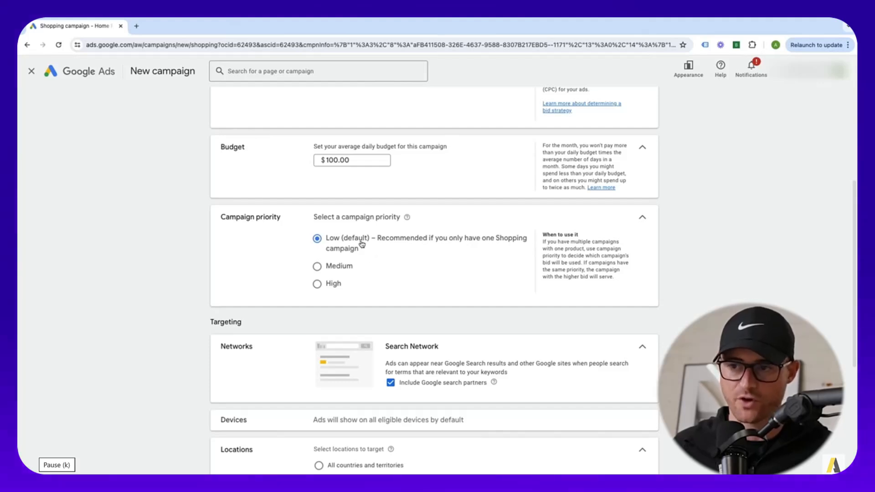
Keep the campaign priority at Low (default) and exclude Google search partners from the Search Network targeting.
click(643, 221)
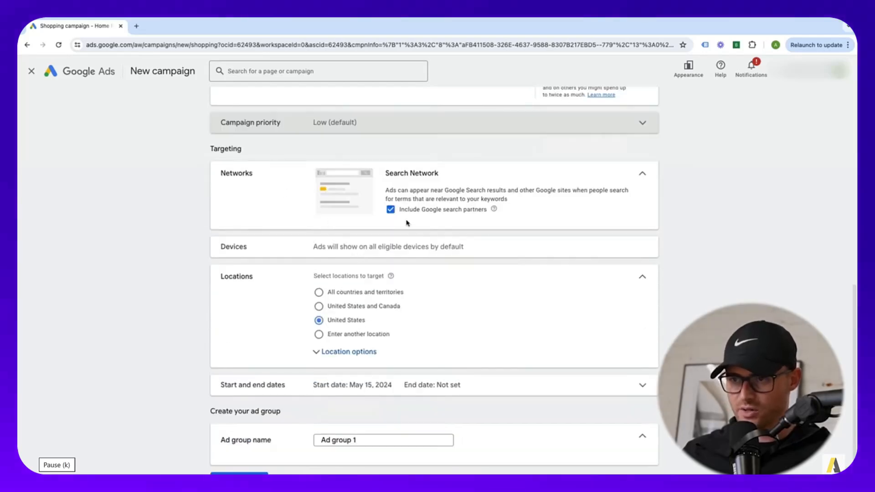
click(484, 214)
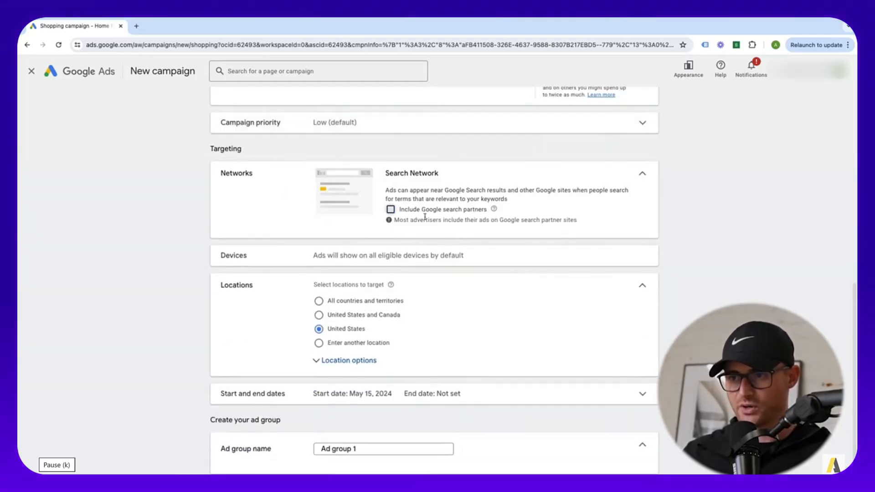
click(390, 211)
click(390, 211)
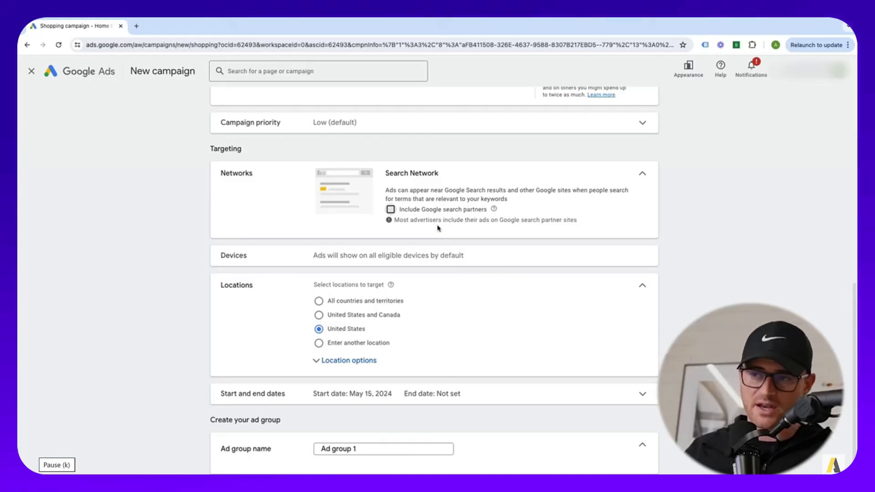
click(391, 210)
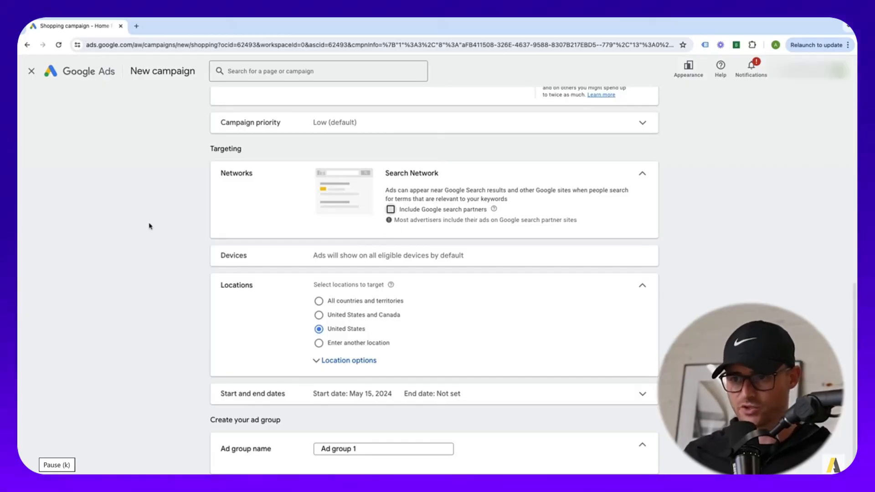
Read the devices setting to see which devices the ads will show on.
scroll(162, 228, down, 1)
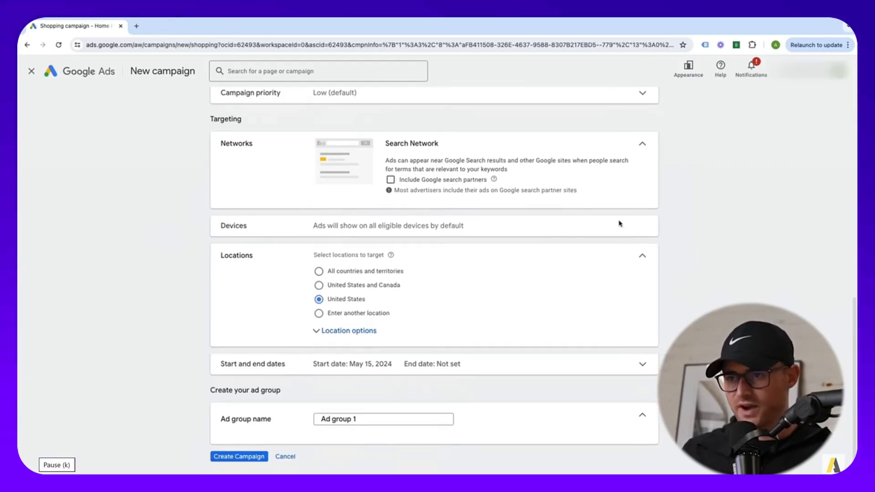
drag(312, 226, 478, 231)
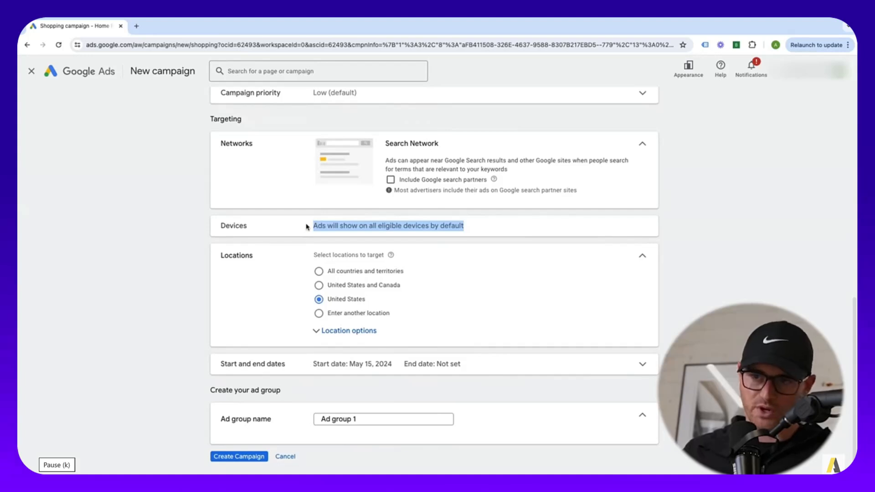
drag(275, 227, 212, 219)
click(377, 228)
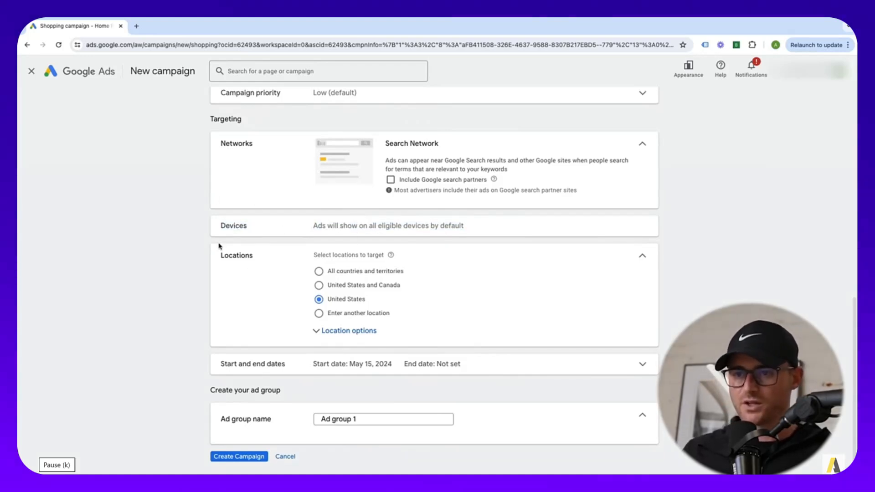
Restrict the United States targeting to "Presence: People in or regularly in your targeted locations" and review the start and end dates.
click(335, 331)
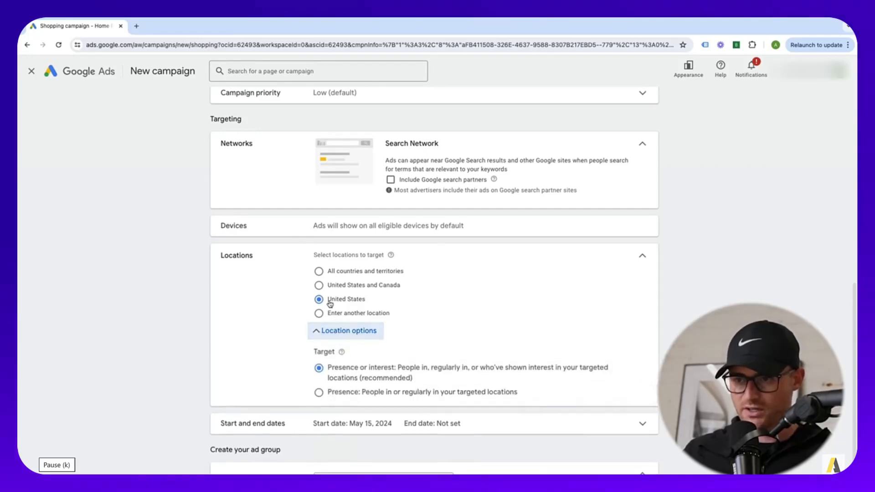
scroll(144, 248, down, 1)
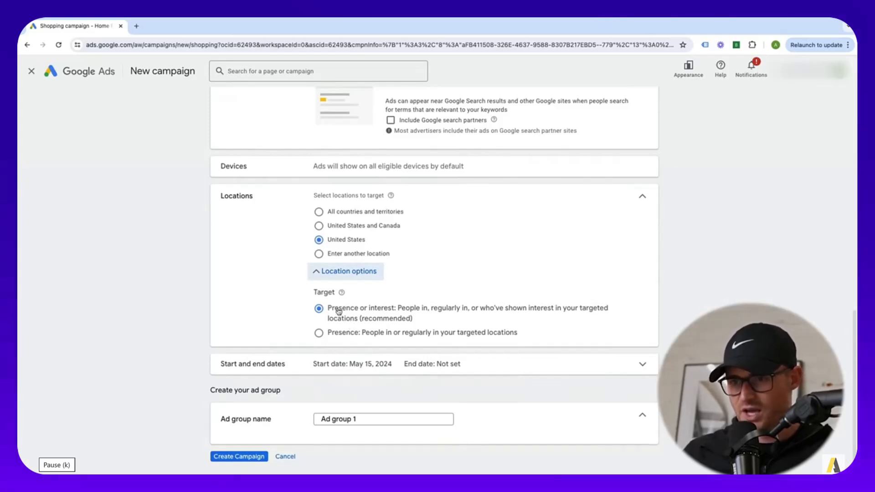
click(324, 275)
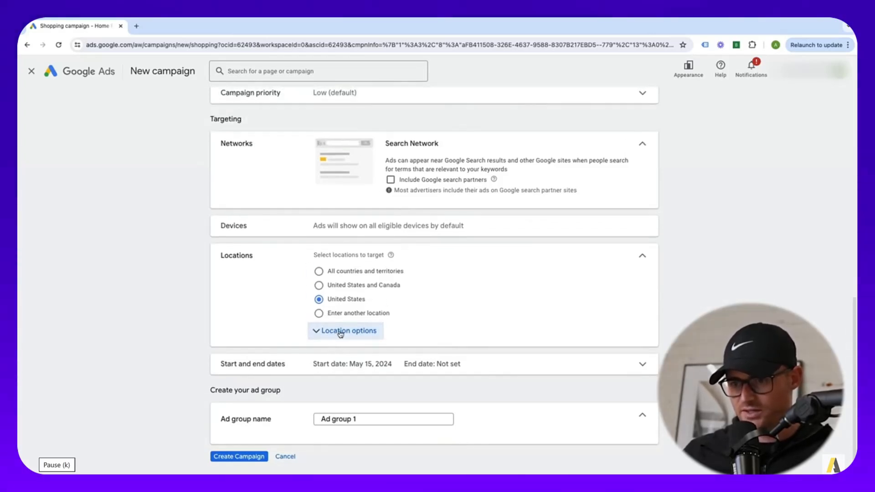
click(340, 333)
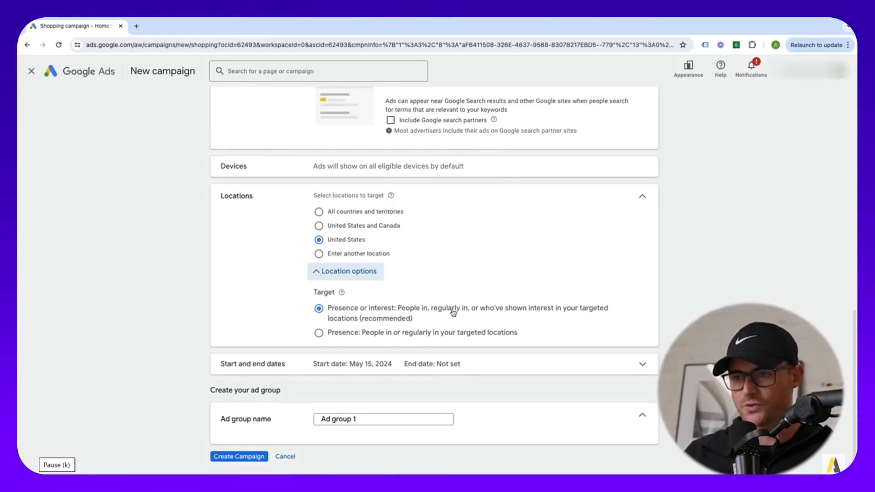
click(318, 334)
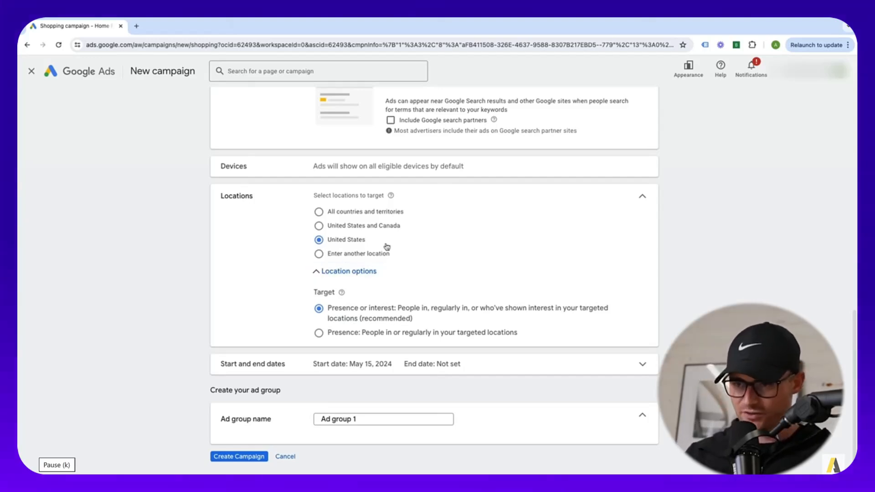
click(426, 335)
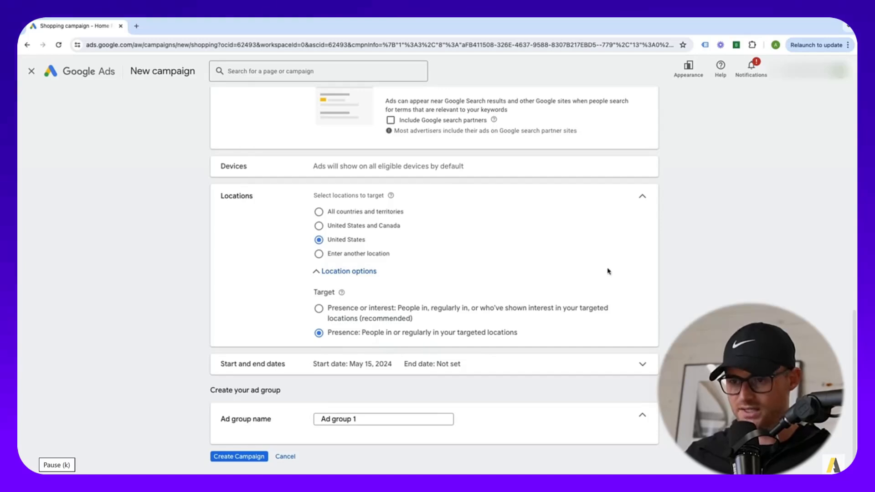
click(637, 199)
click(228, 363)
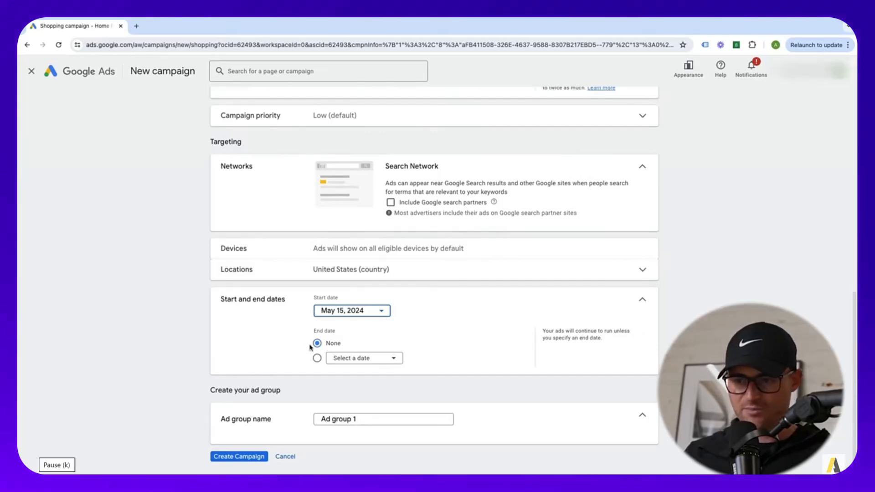
click(643, 303)
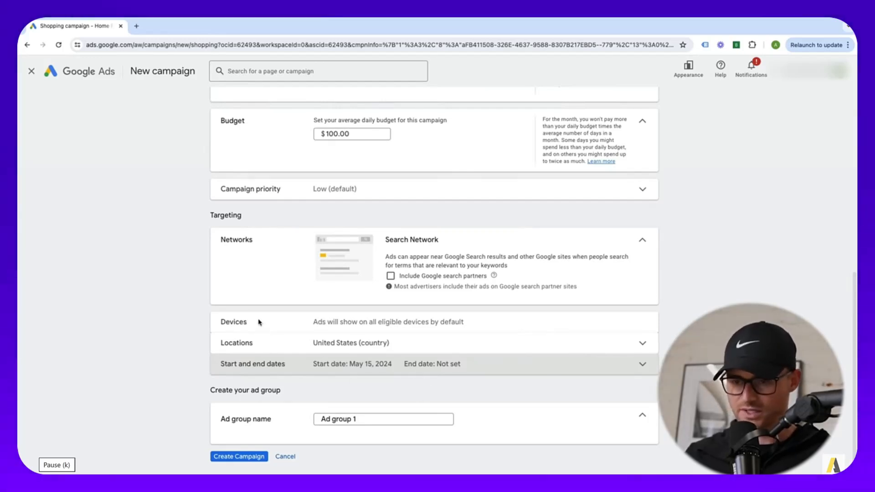
Name the ad group "Sectionals" and create the campaign.
click(368, 419)
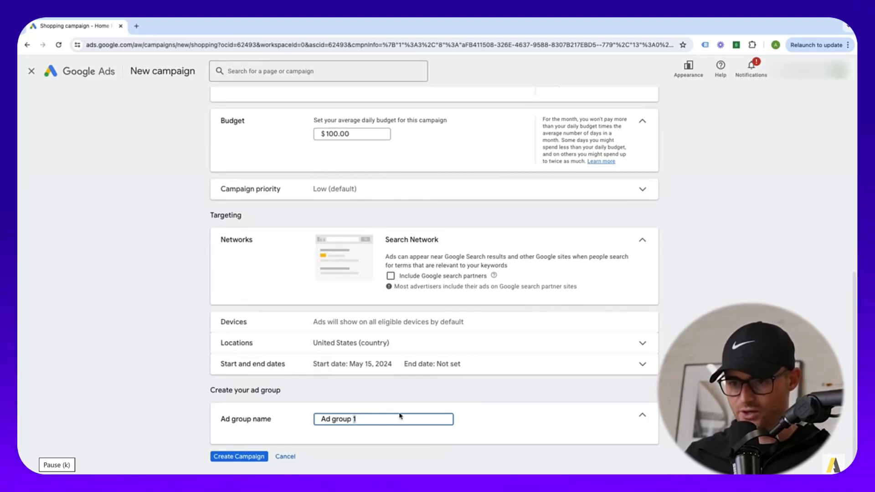
triple_click(378, 416)
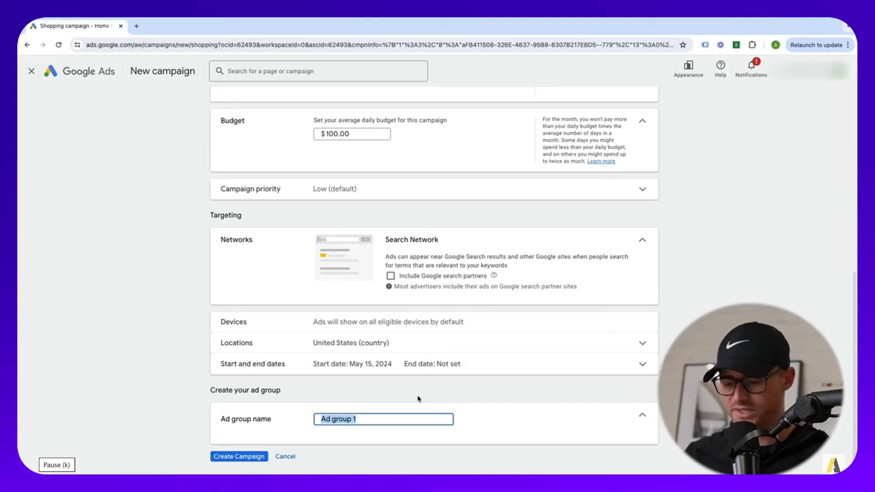
text(Sectionals)
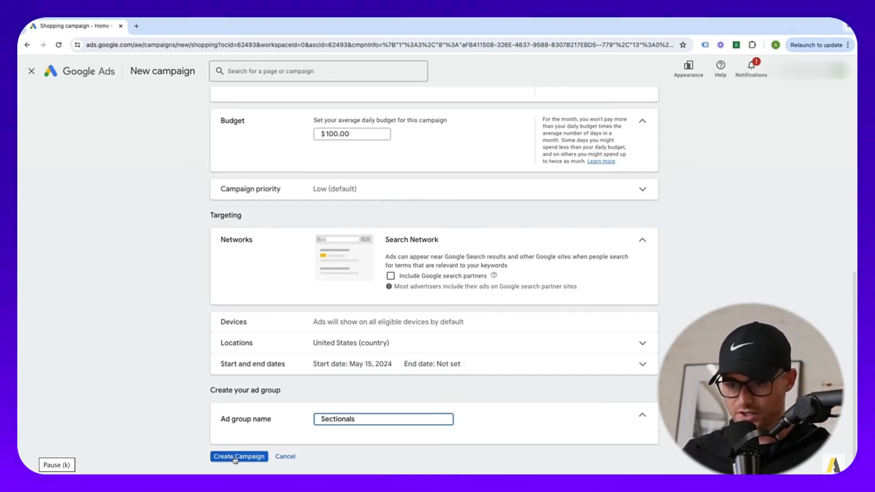
click(234, 457)
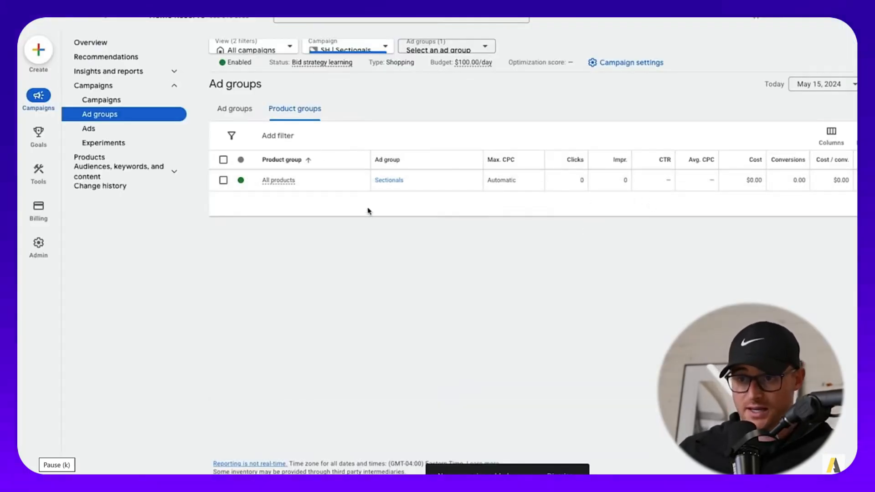
In the Sectionals ad group, exclude the "Everything else in 'All products'" product group.
click(234, 108)
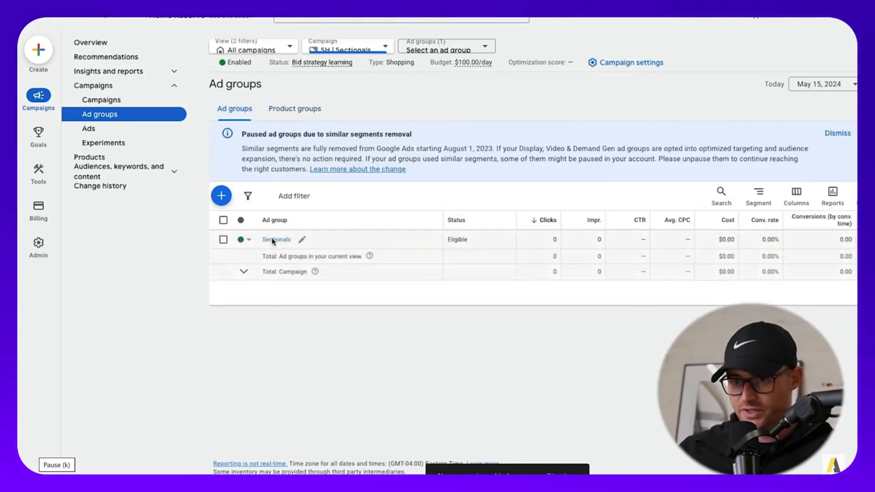
click(277, 238)
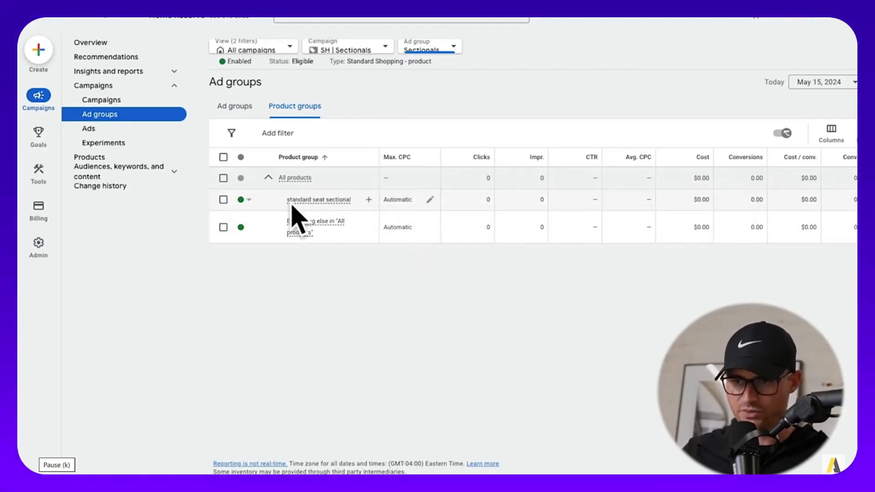
mouse_move(296, 200)
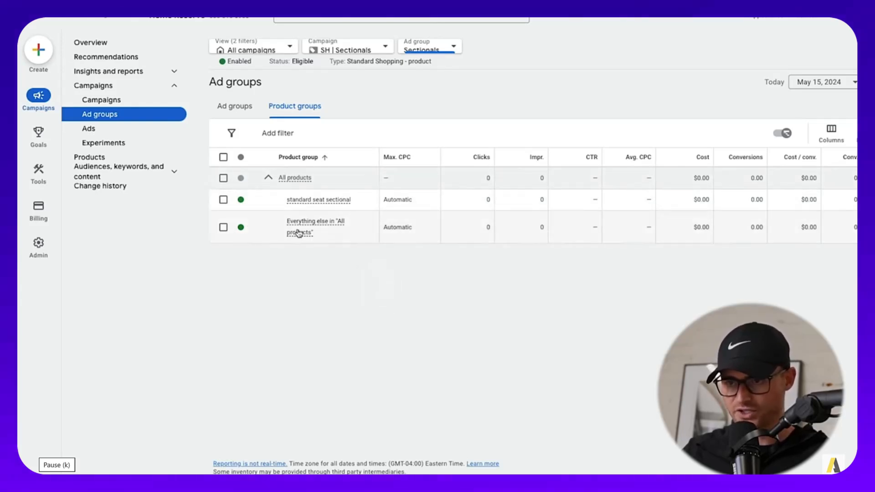
click(252, 228)
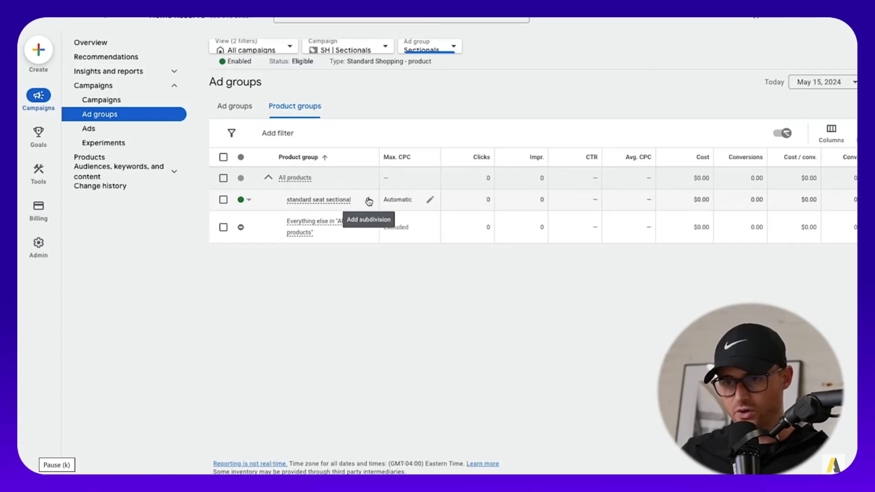
Subdivide "standard seat sectional" by Item ID into 11.101, 11.103, 11.104, 11.105, 11.106, 11.107 and 11.126, saving without editing bids.
click(370, 201)
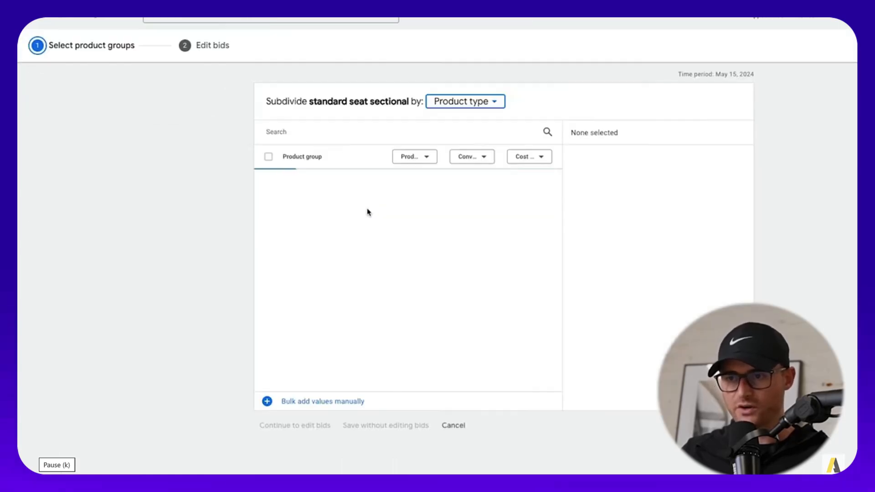
click(481, 102)
click(458, 160)
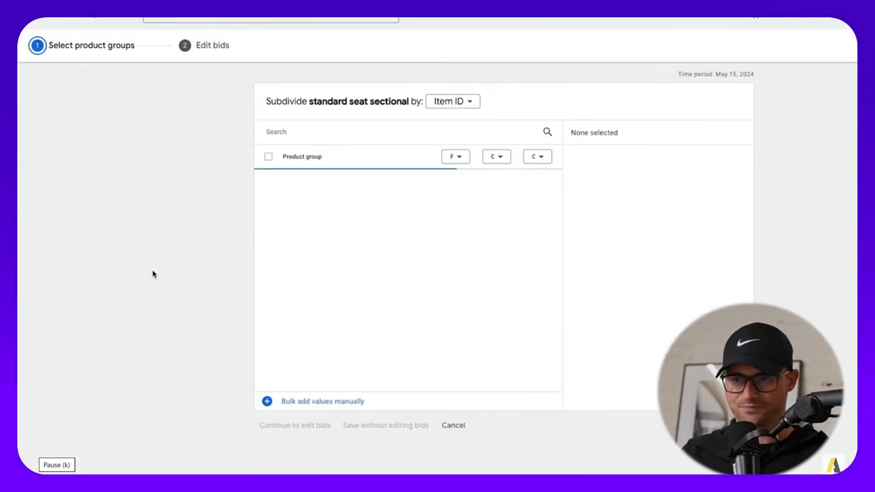
click(268, 182)
click(268, 207)
click(268, 232)
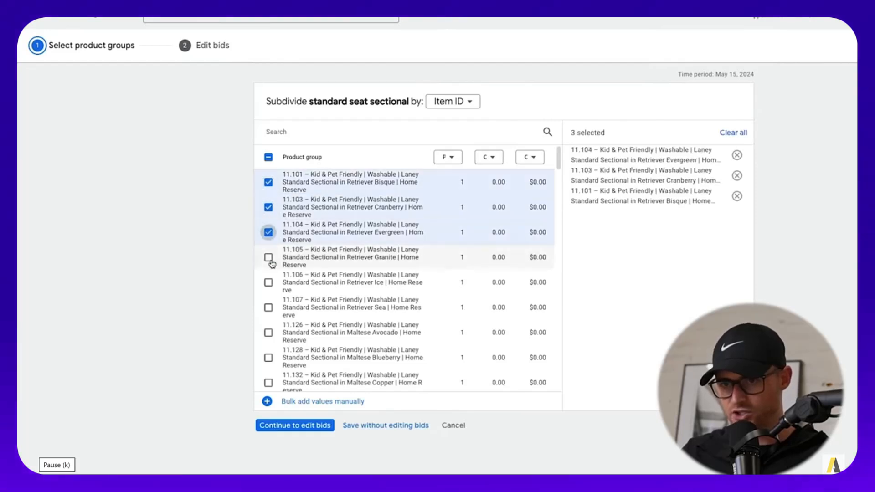
click(269, 257)
click(268, 282)
click(269, 307)
click(268, 332)
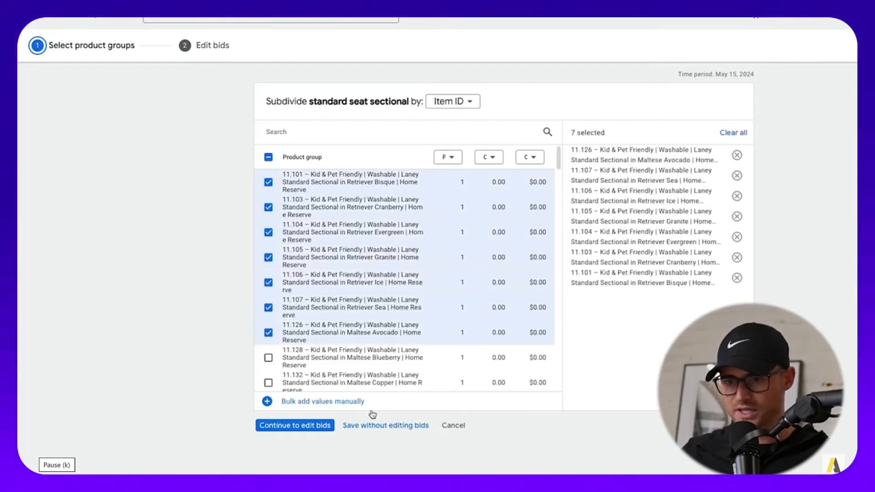
click(383, 425)
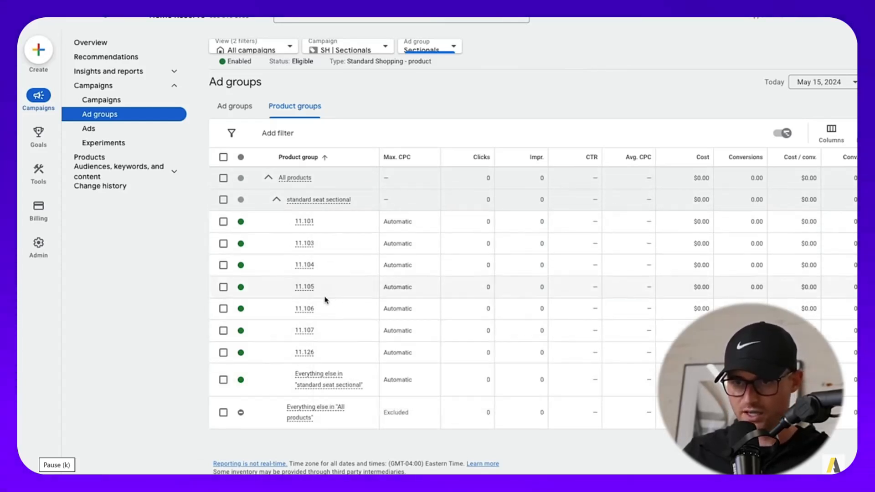
Add a new ad group named "Couches" to the SH | Sectionals campaign and save it.
click(233, 106)
click(227, 195)
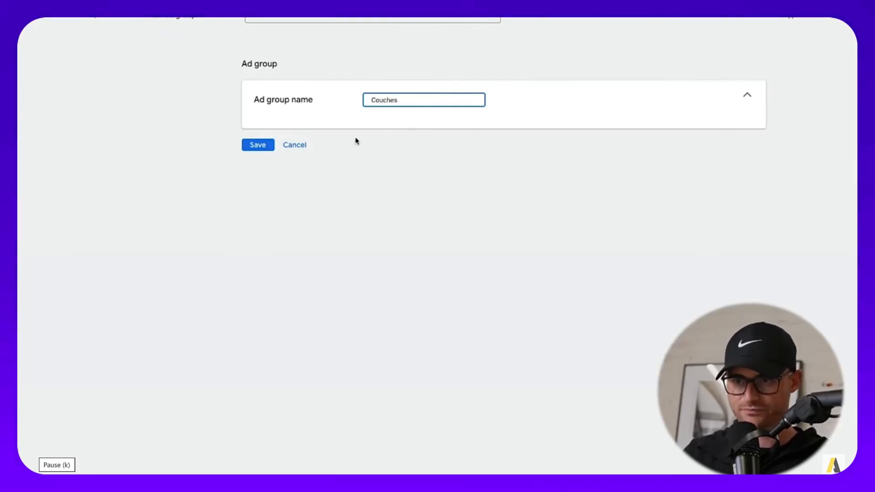
click(258, 144)
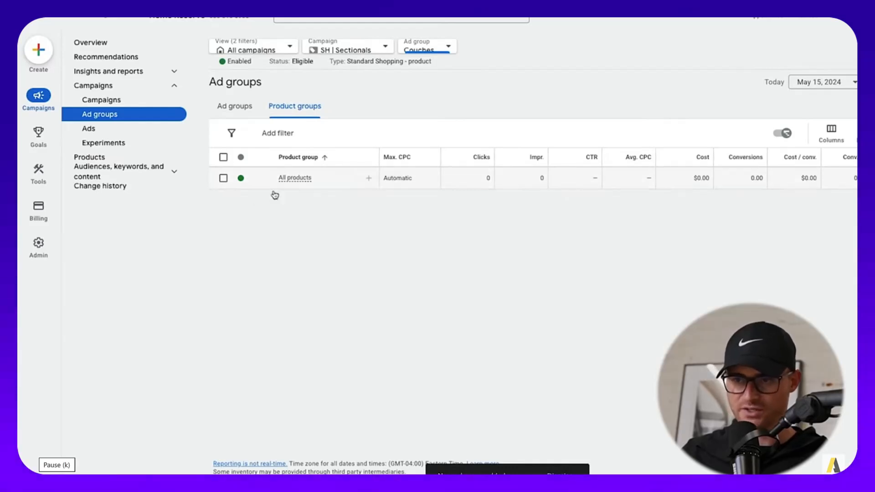
Subdivide the Couches ad group's products by product type "couch" without editing bids, and exclude everything else in "All products".
click(369, 178)
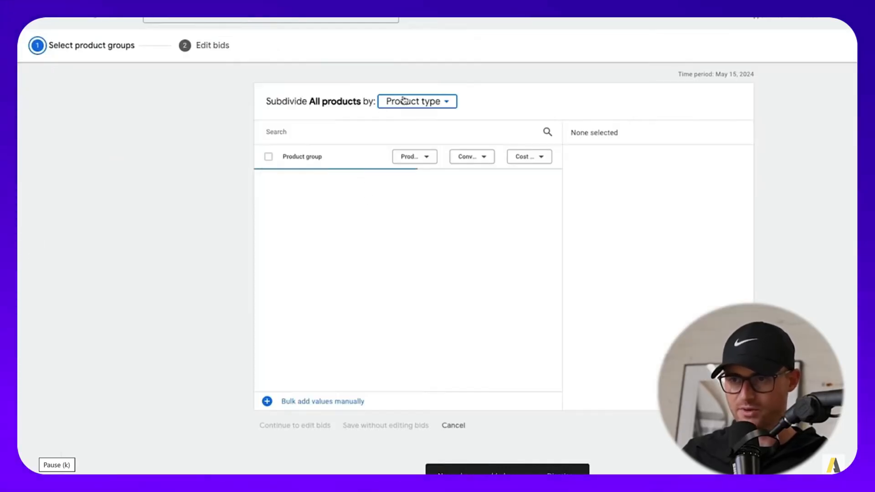
click(294, 186)
click(381, 426)
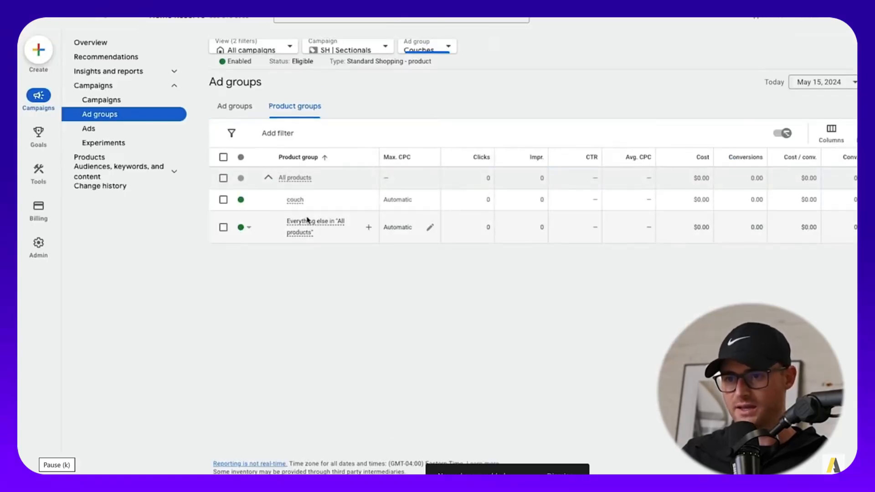
click(241, 227)
Subdivide the "couch" product group by Item ID with all listed items, save without editing bids, and check the "Everything else in 'couch'" details.
click(368, 199)
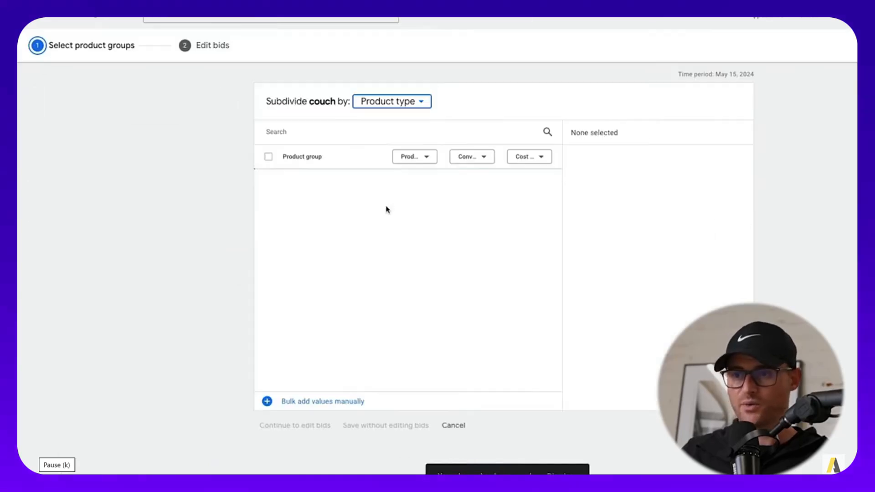
click(417, 98)
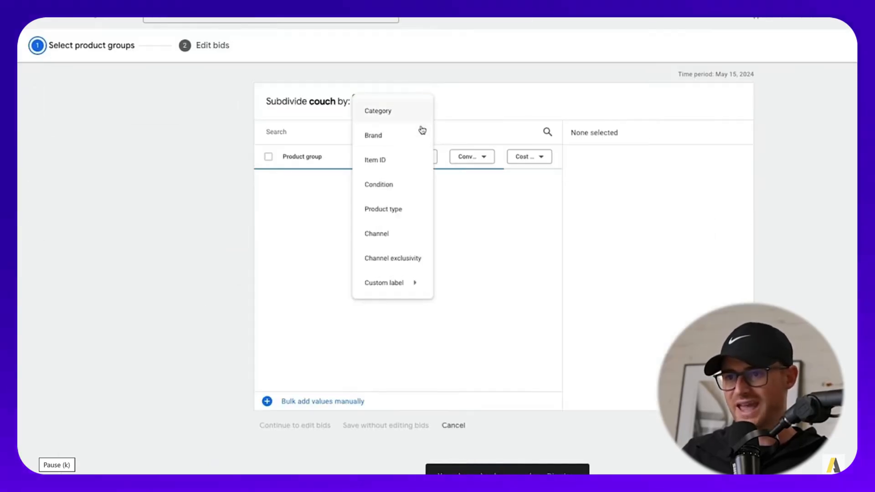
click(382, 160)
click(269, 157)
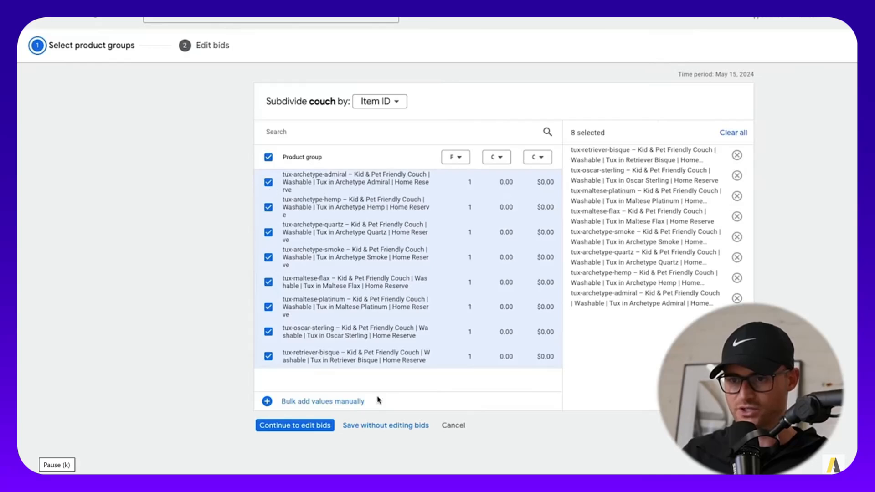
click(402, 427)
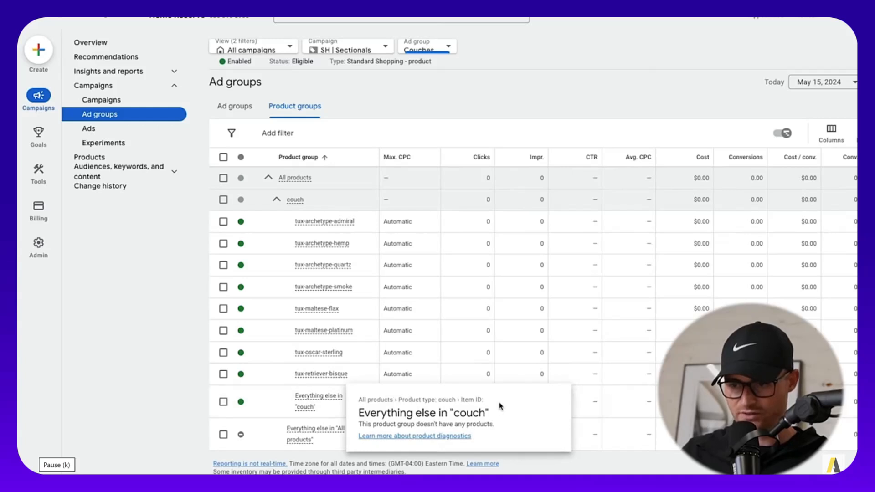
drag(490, 413, 369, 401)
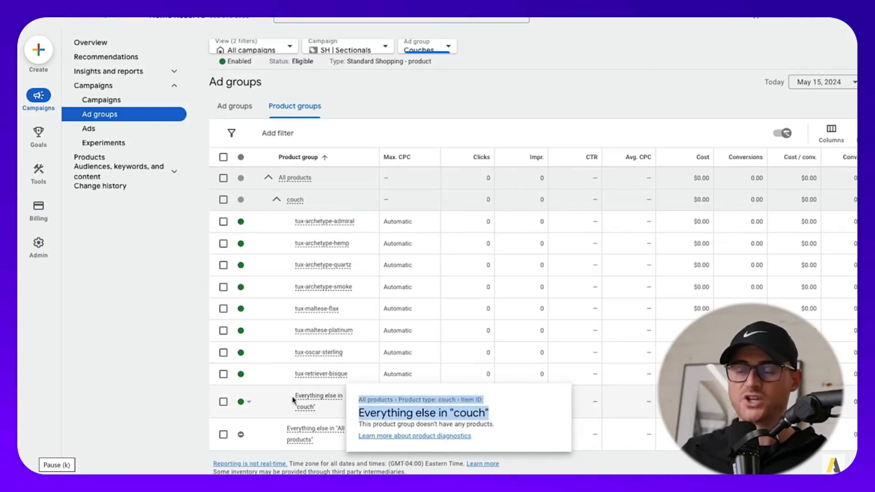